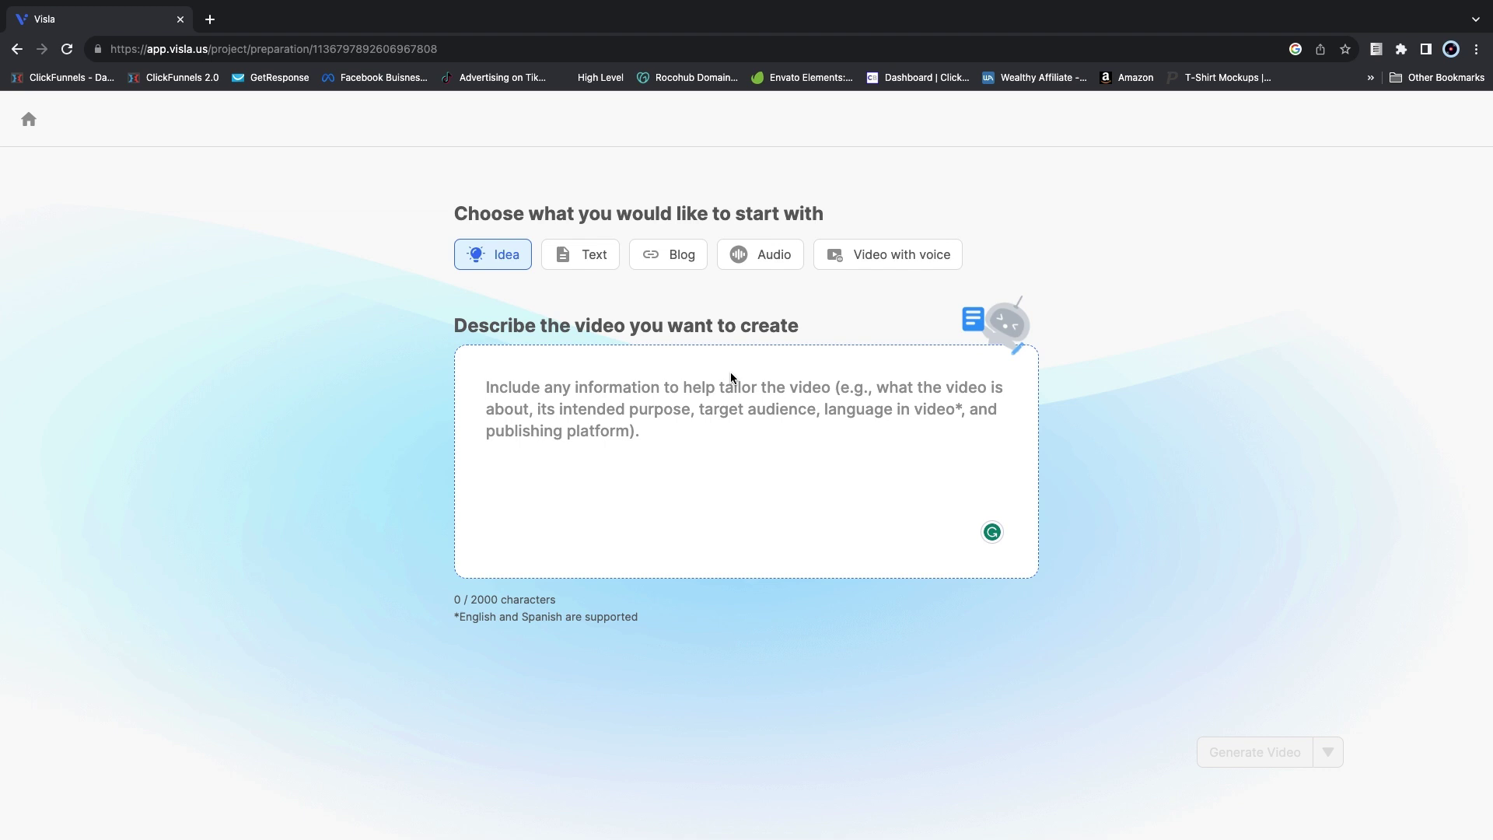
- Enter the prompt 'Create a video exlplaining 4 benefits of doing yoga' as the video description
text(Create a video)
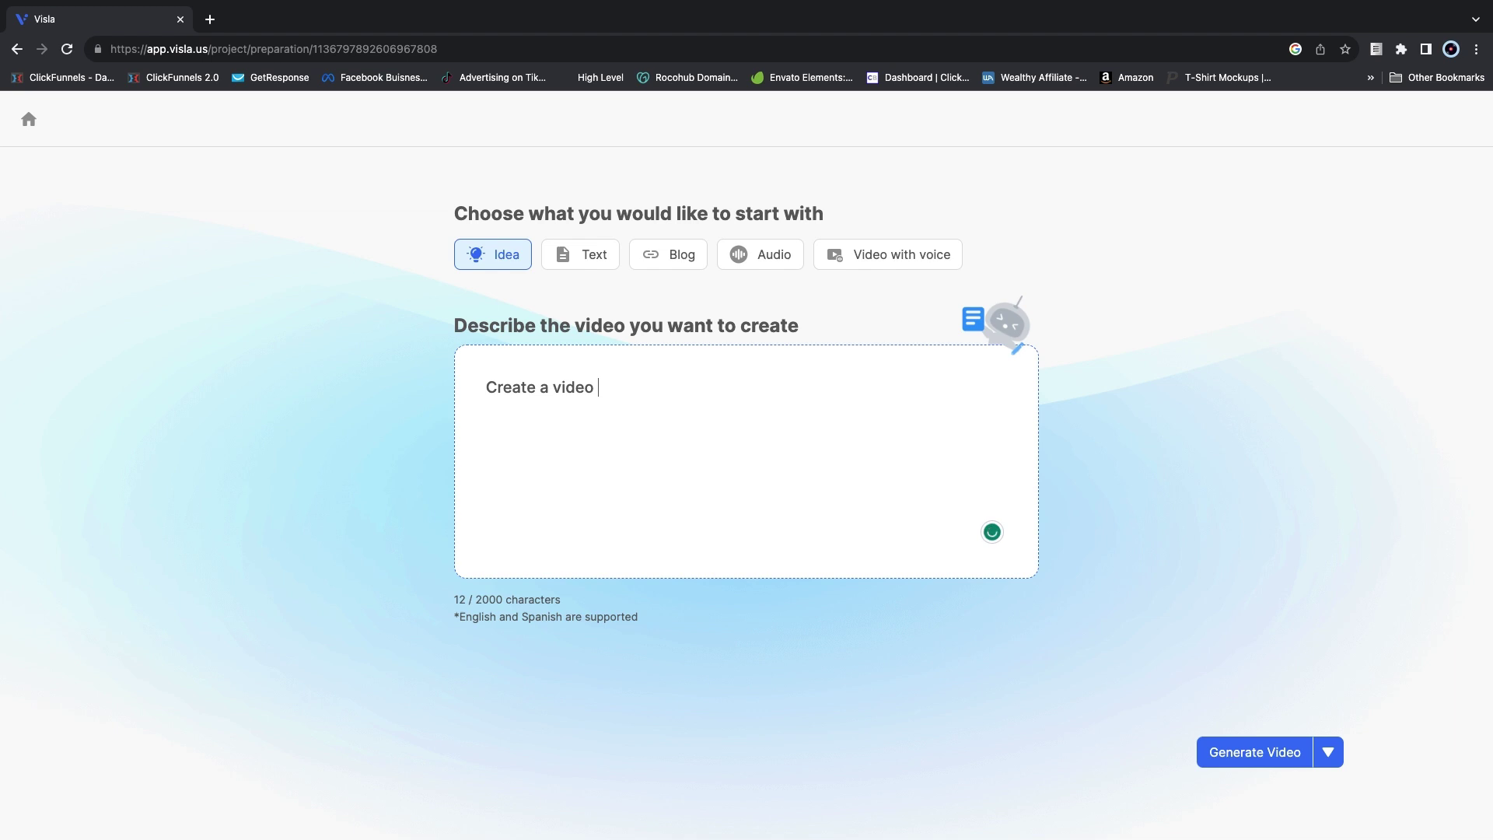
text( exlplaining )
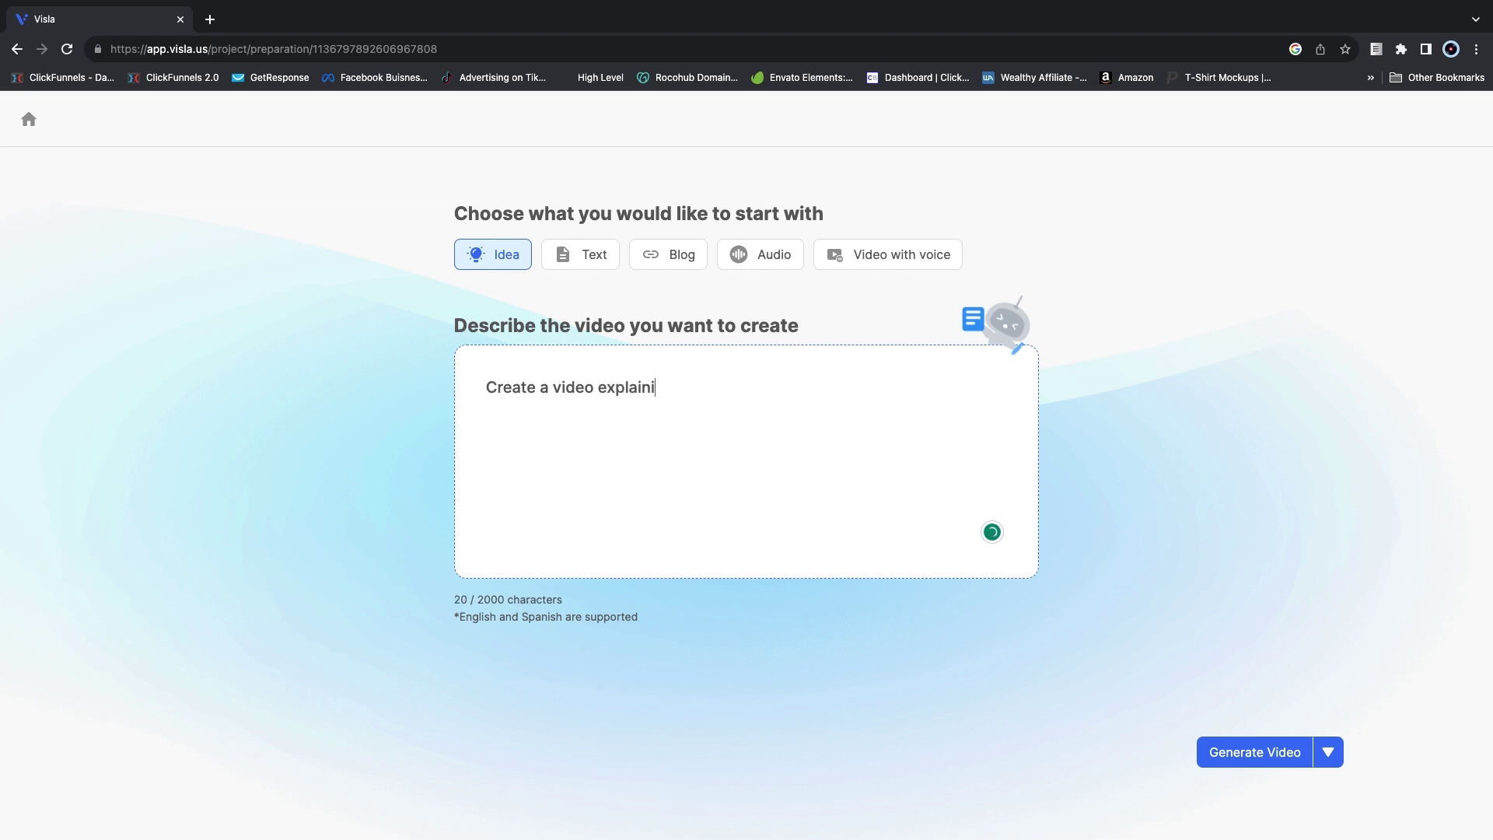
text(4 benefits of doing yoga)
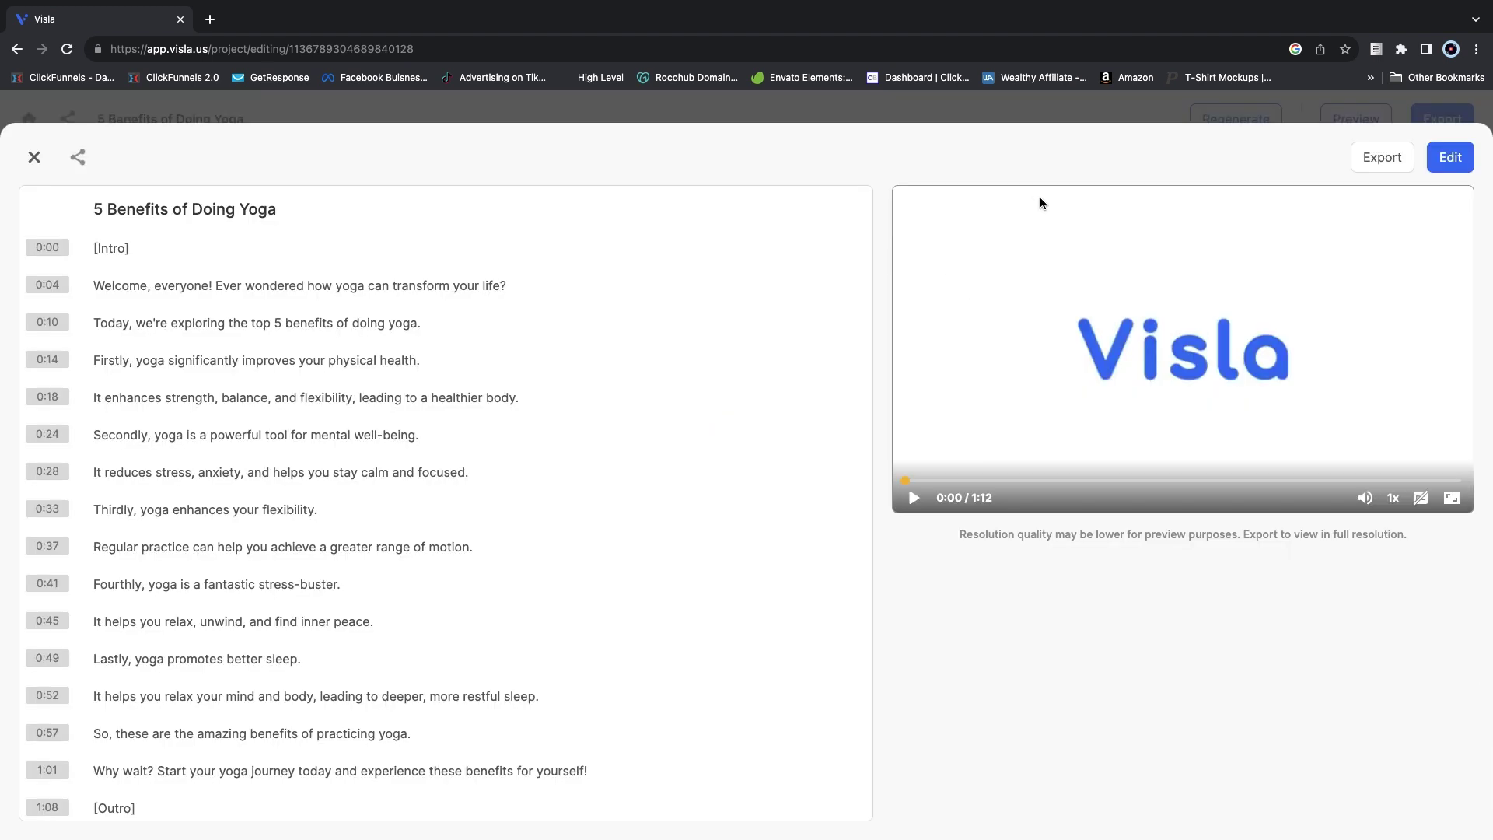
- Play the yoga video preview and pause it at 0:23
scroll(443, 324, down, 1)
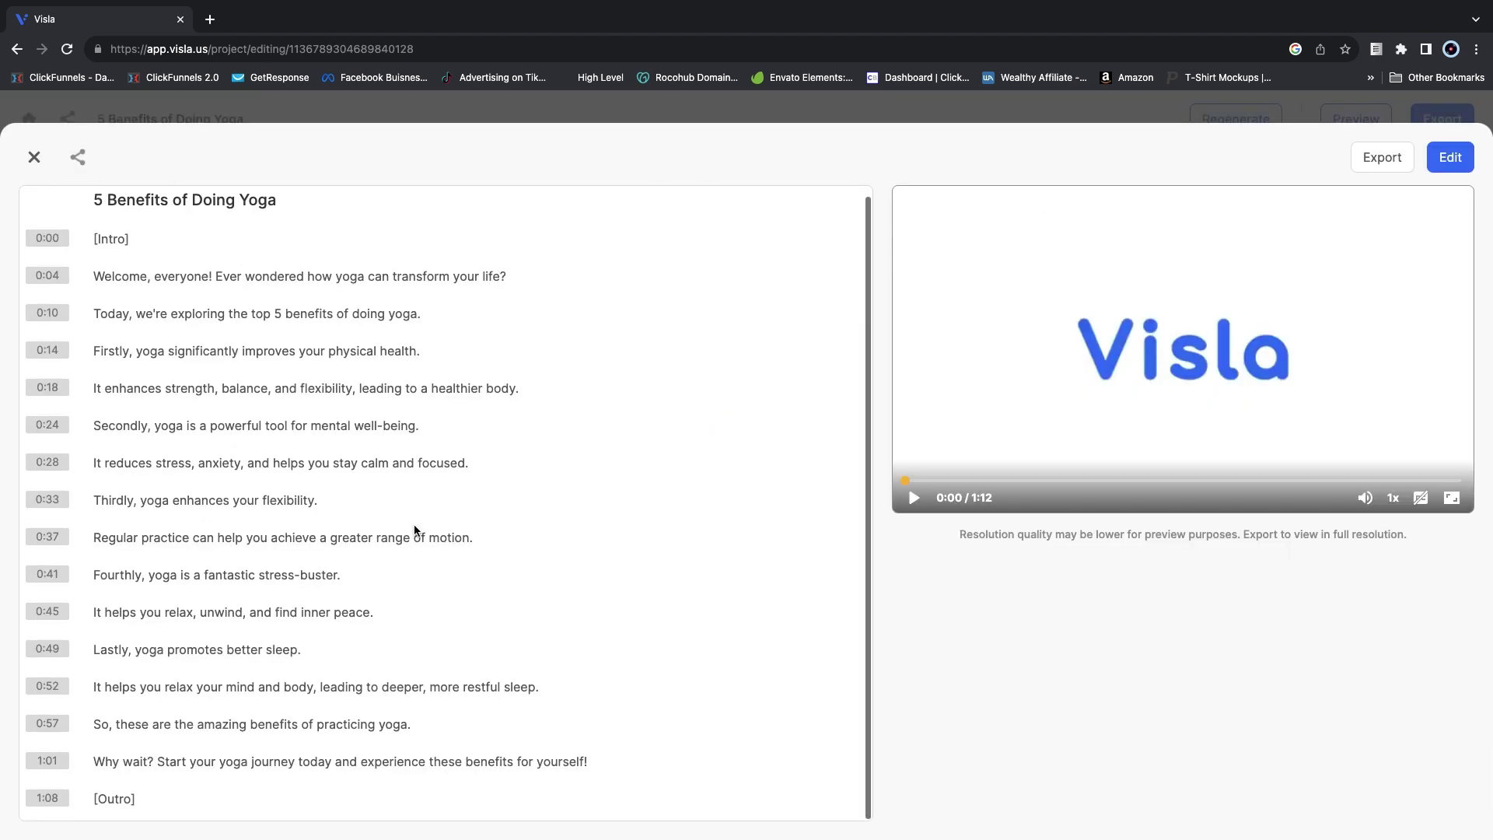
scroll(476, 509, up, 1)
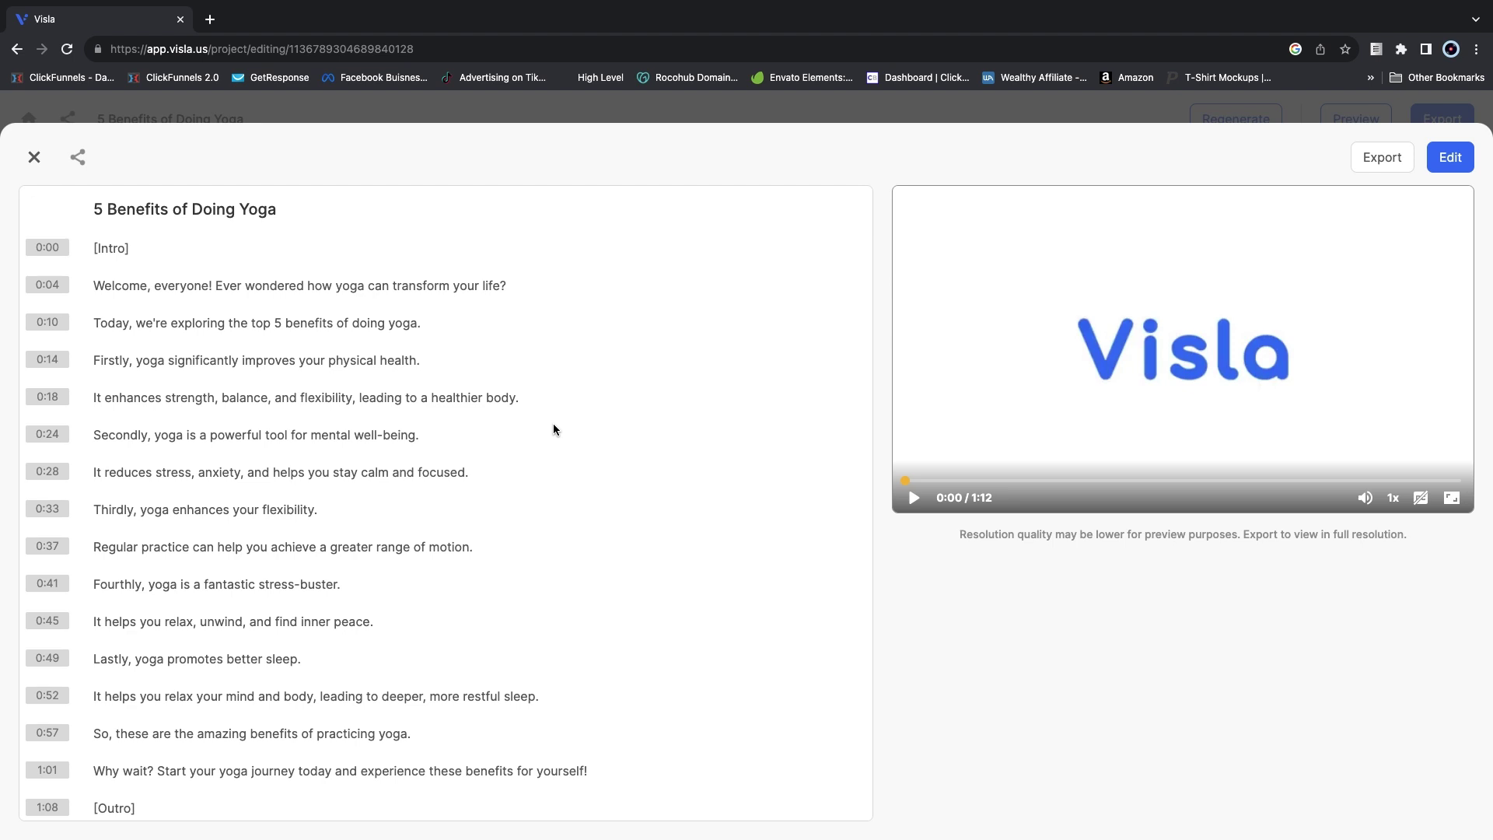
click(913, 499)
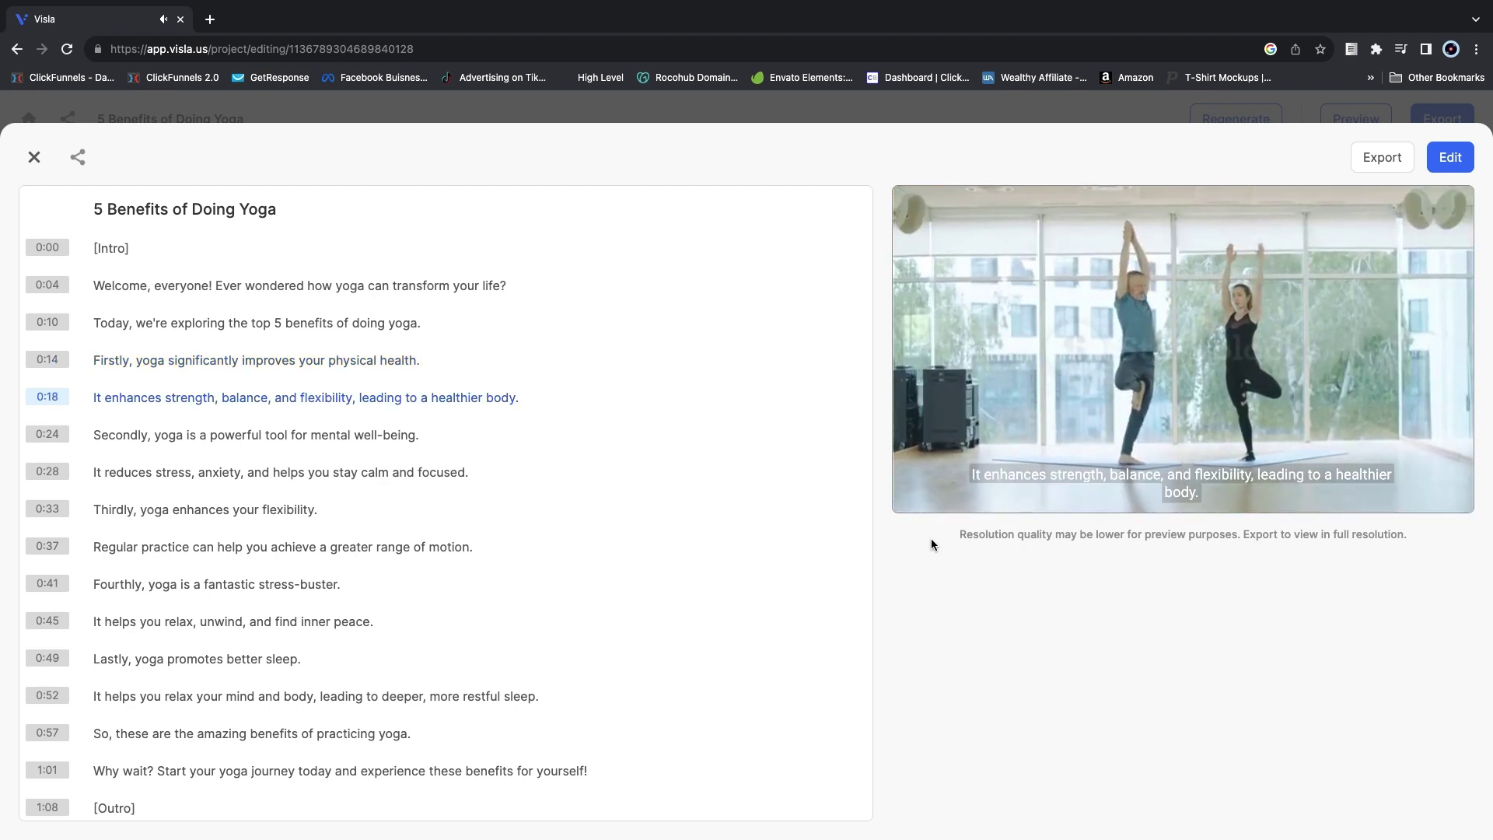
mouse_move(1018, 405)
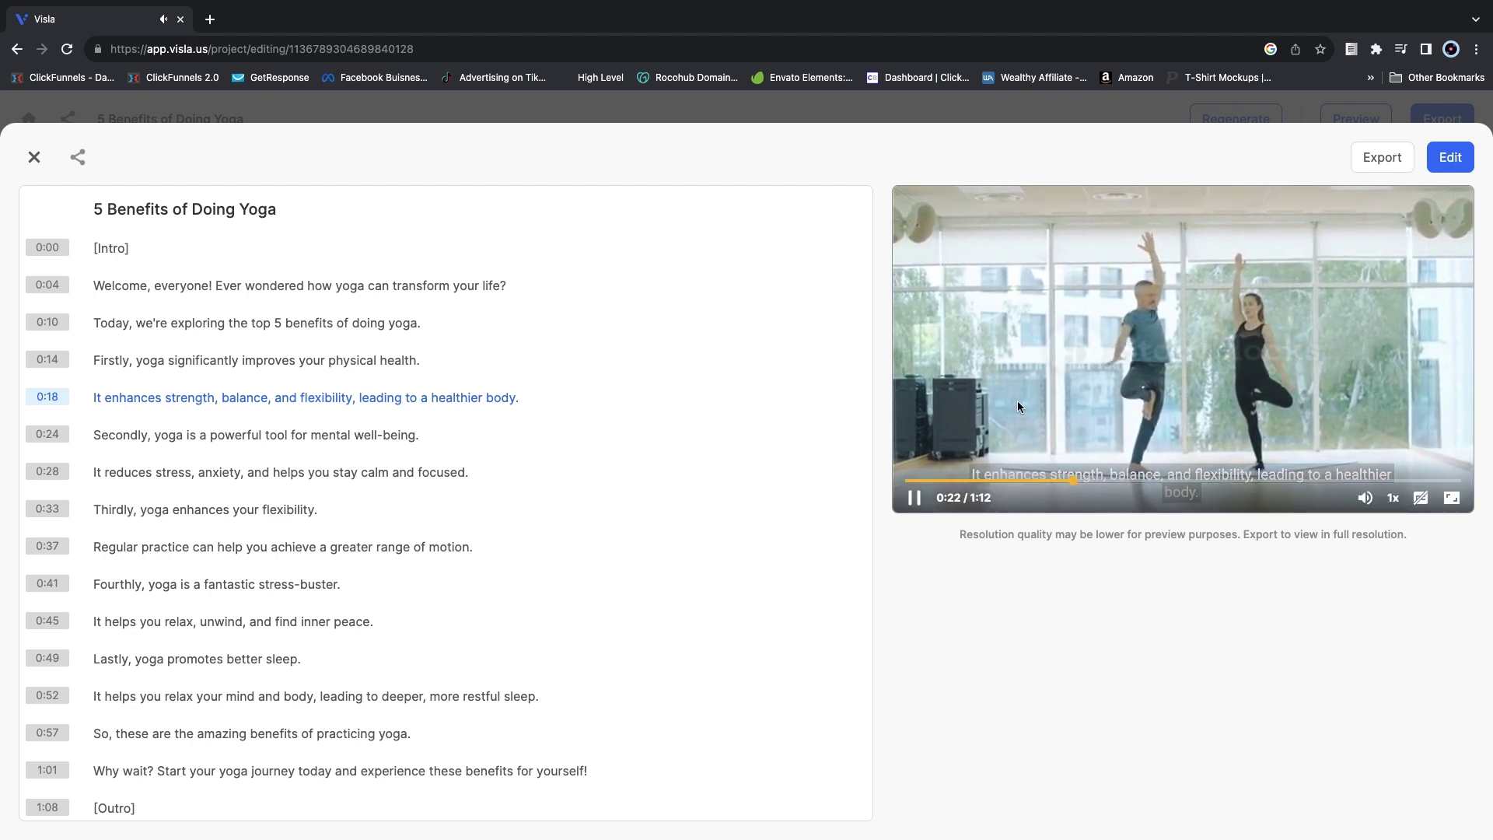
click(914, 498)
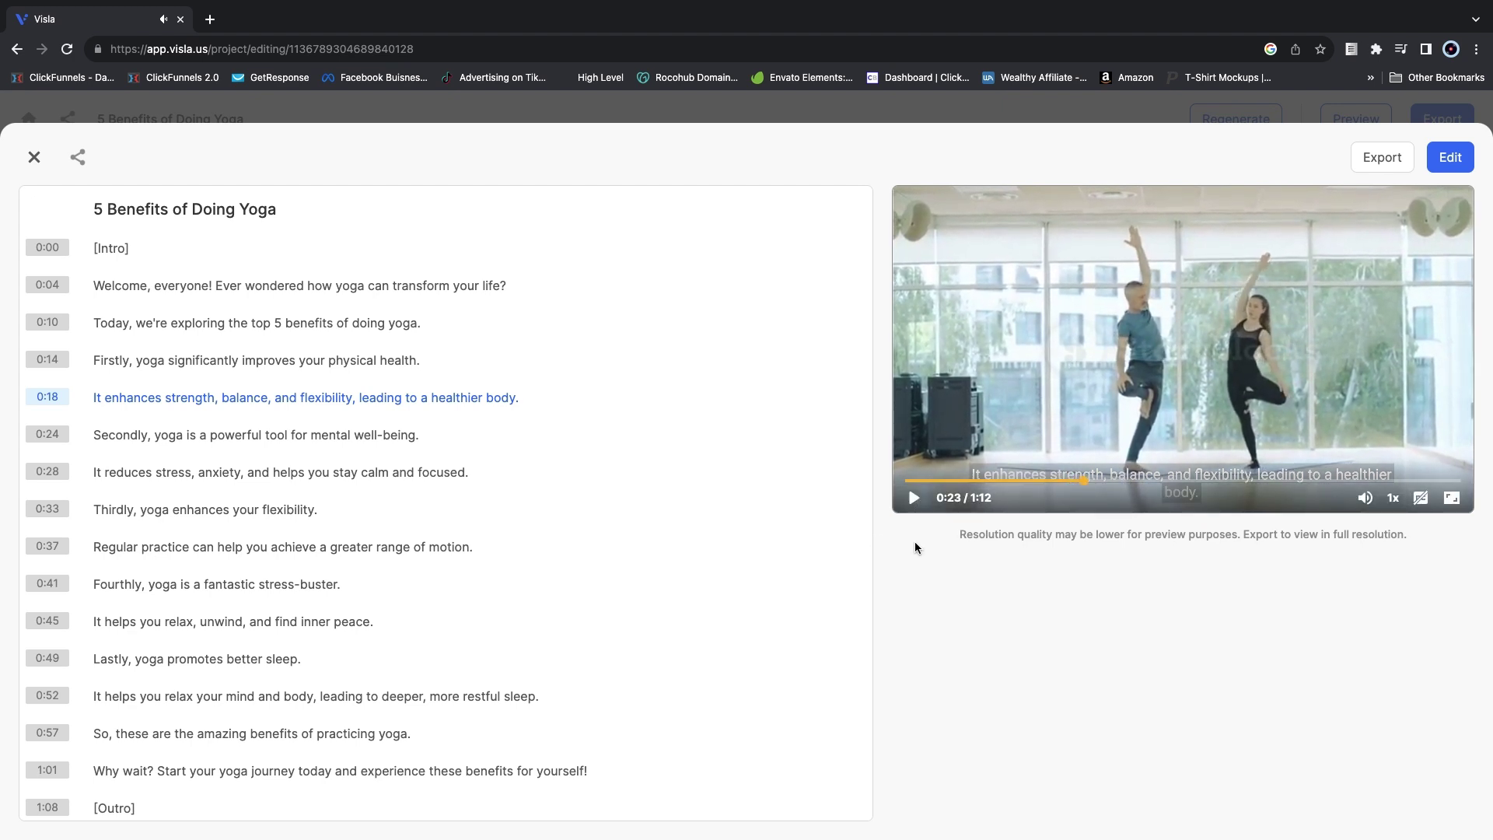
scroll(241, 603, down, 1)
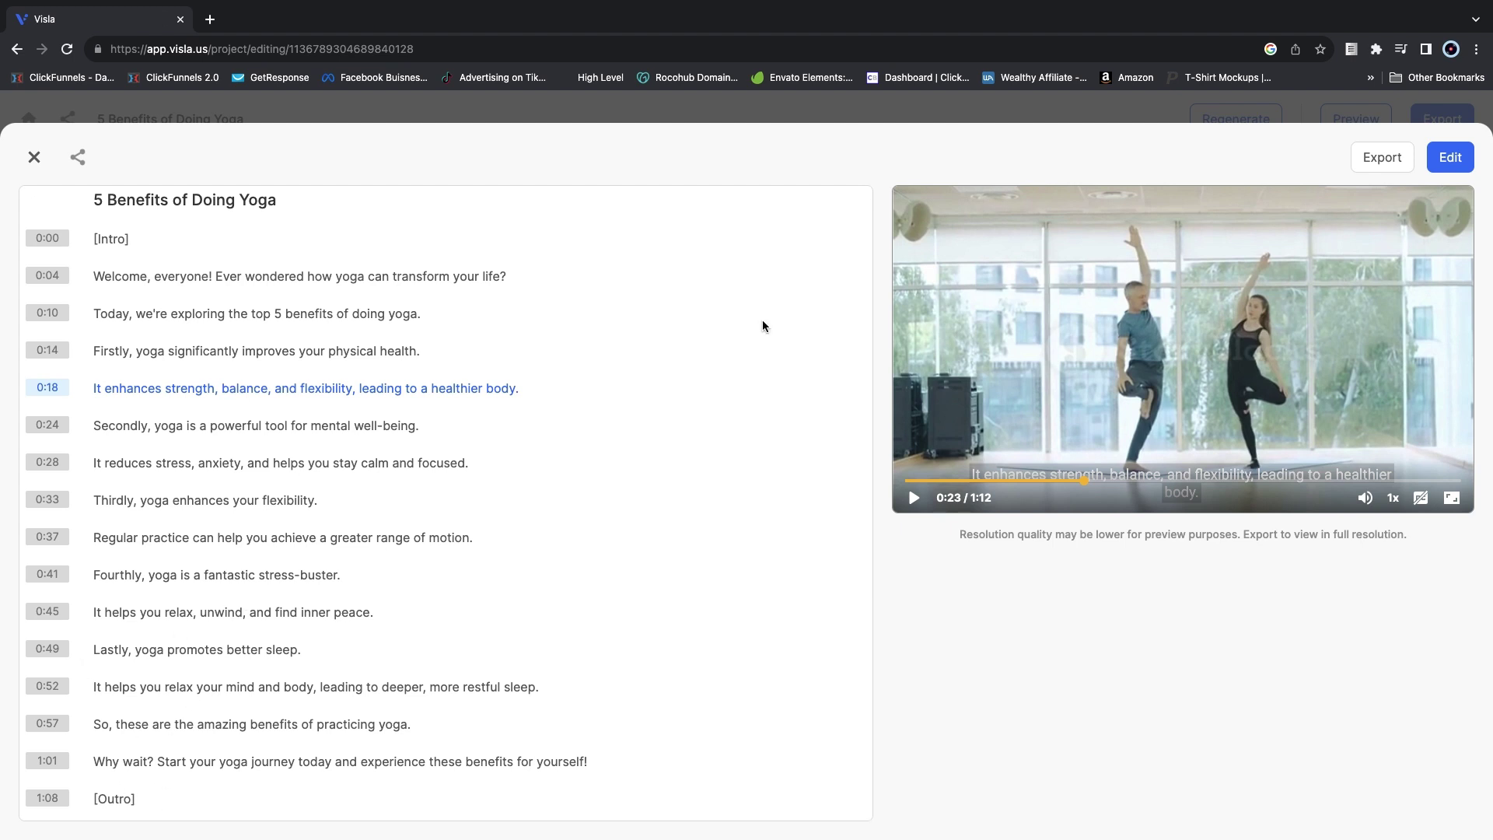
- Open the yoga video in the scene editor and remove stray typing from Scene 1's narration
click(1469, 166)
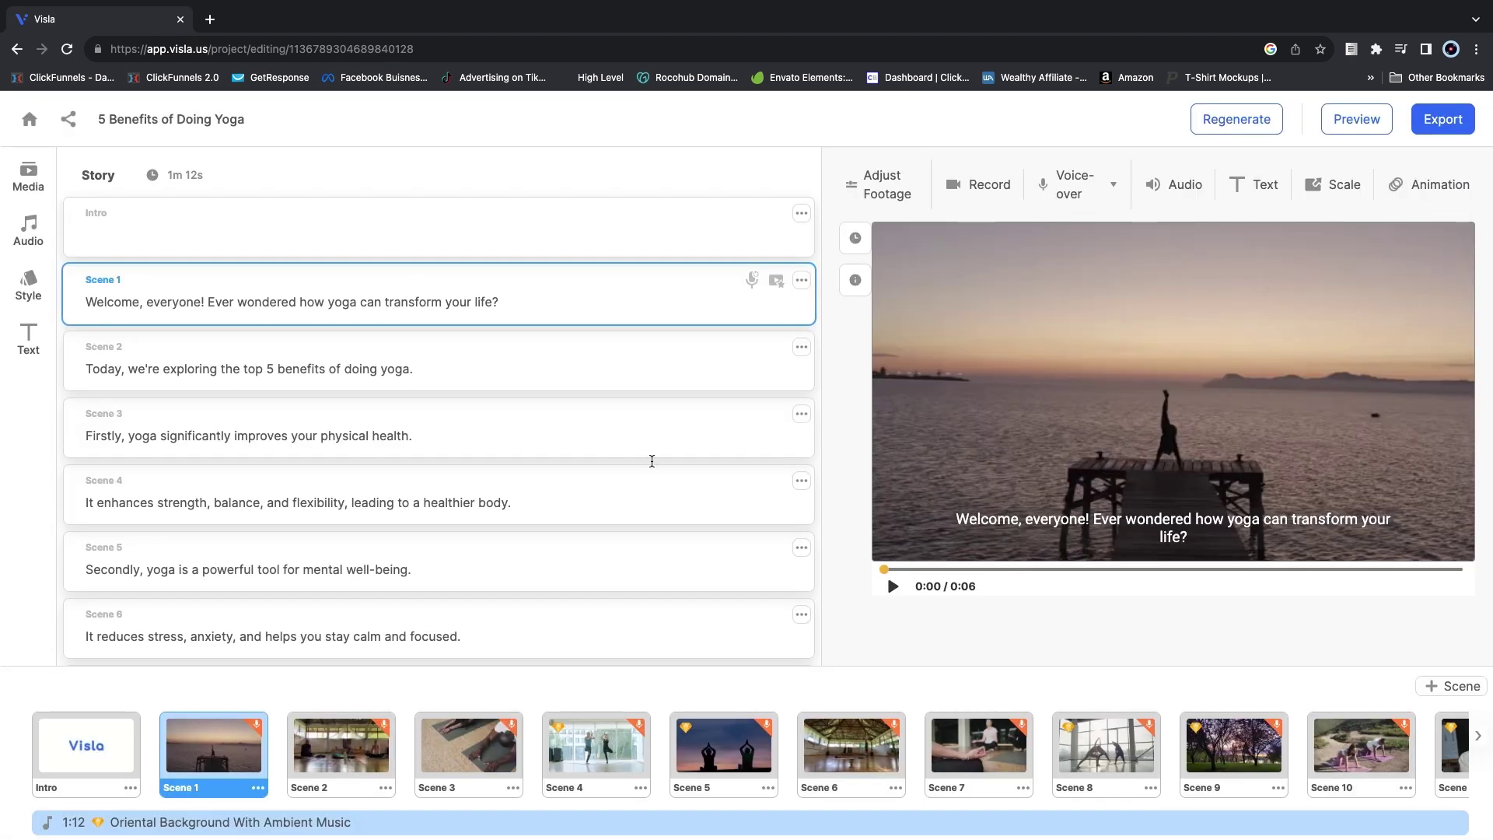
click(561, 297)
text(flasd)
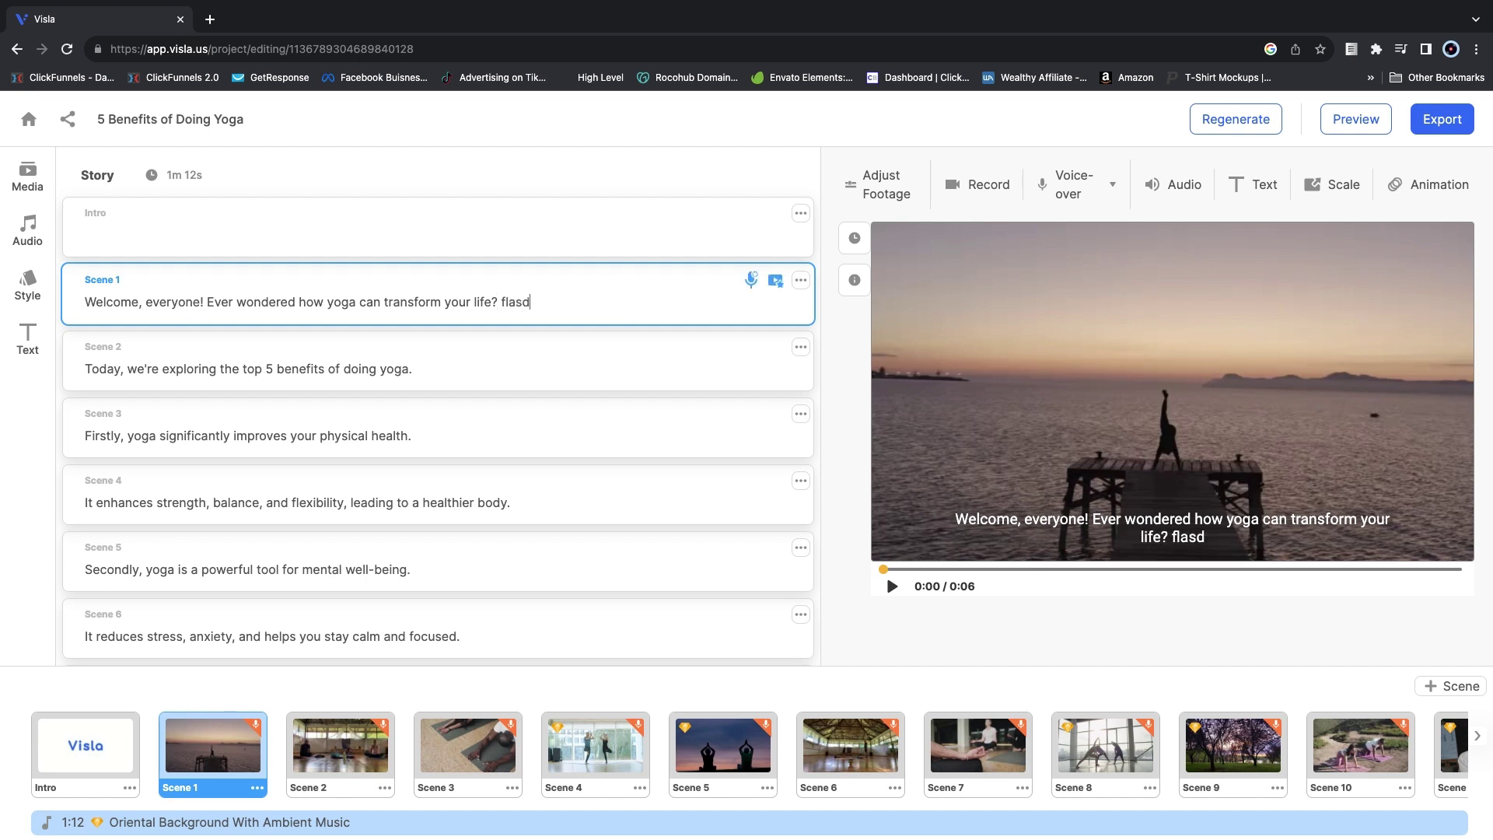
key(BackSpace)
key(BackSpace)
text(exi)
key(BackSpace)
key(BackSpace)
key(BackSpace)
key(BackSpace)
key(BackSpace)
scroll(706, 573, down, 3)
scroll(706, 574, up, 3)
- Browse the voice-over options and stock media, preview Scene 4, then return to My Projects
mouse_move(854, 280)
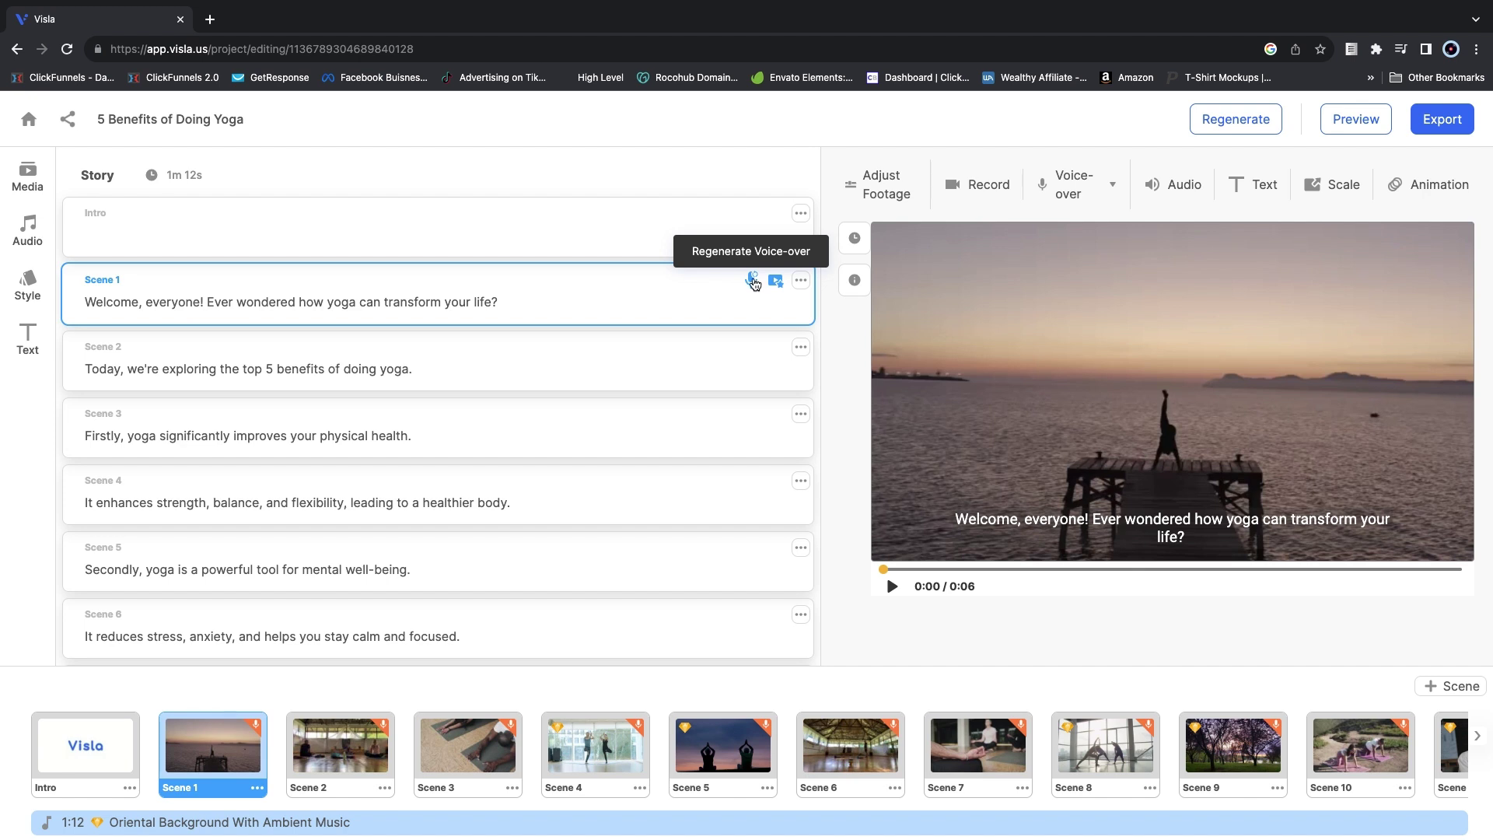
click(1106, 191)
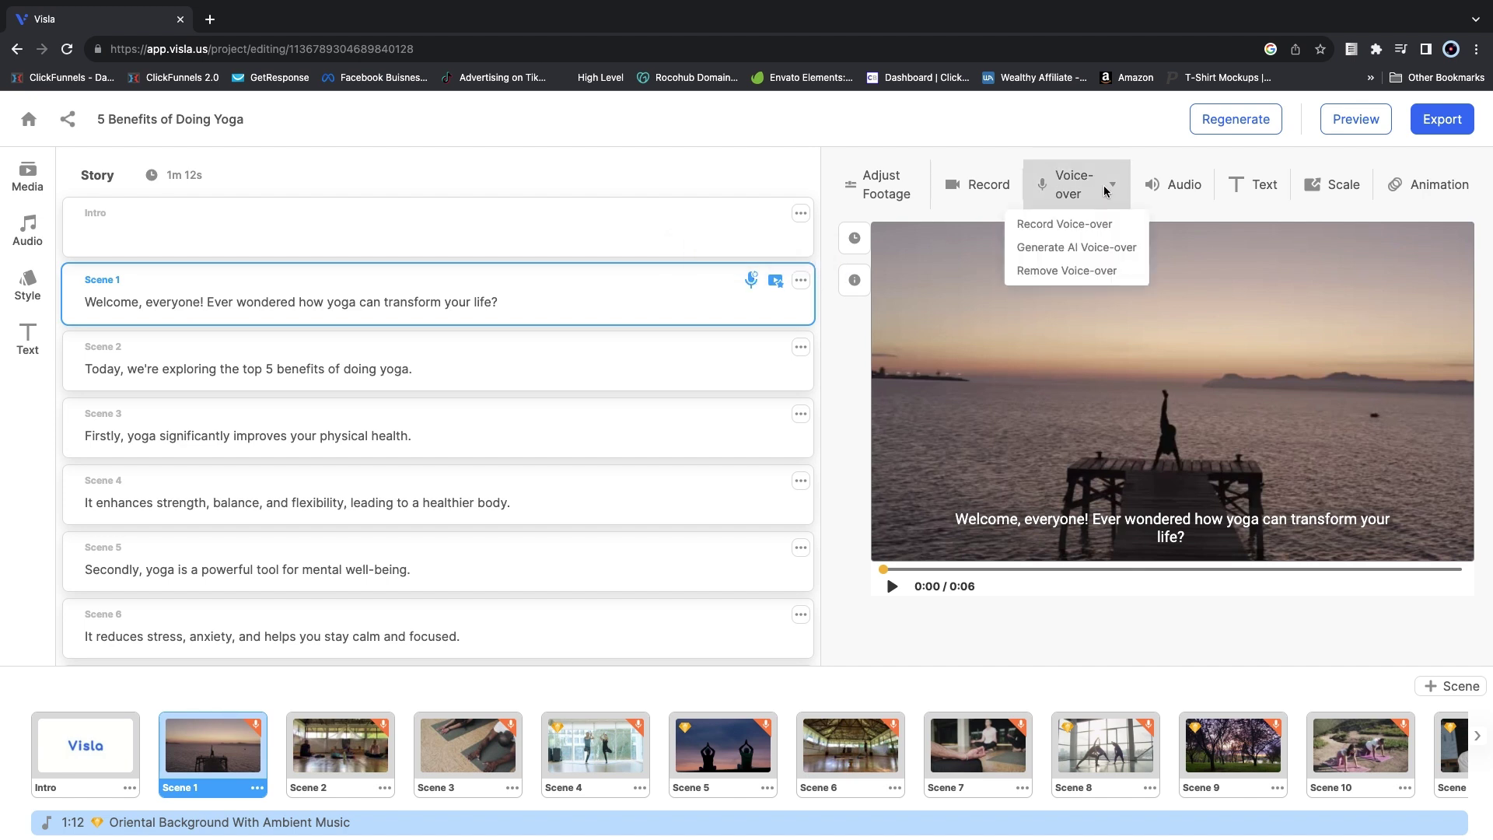
click(1225, 232)
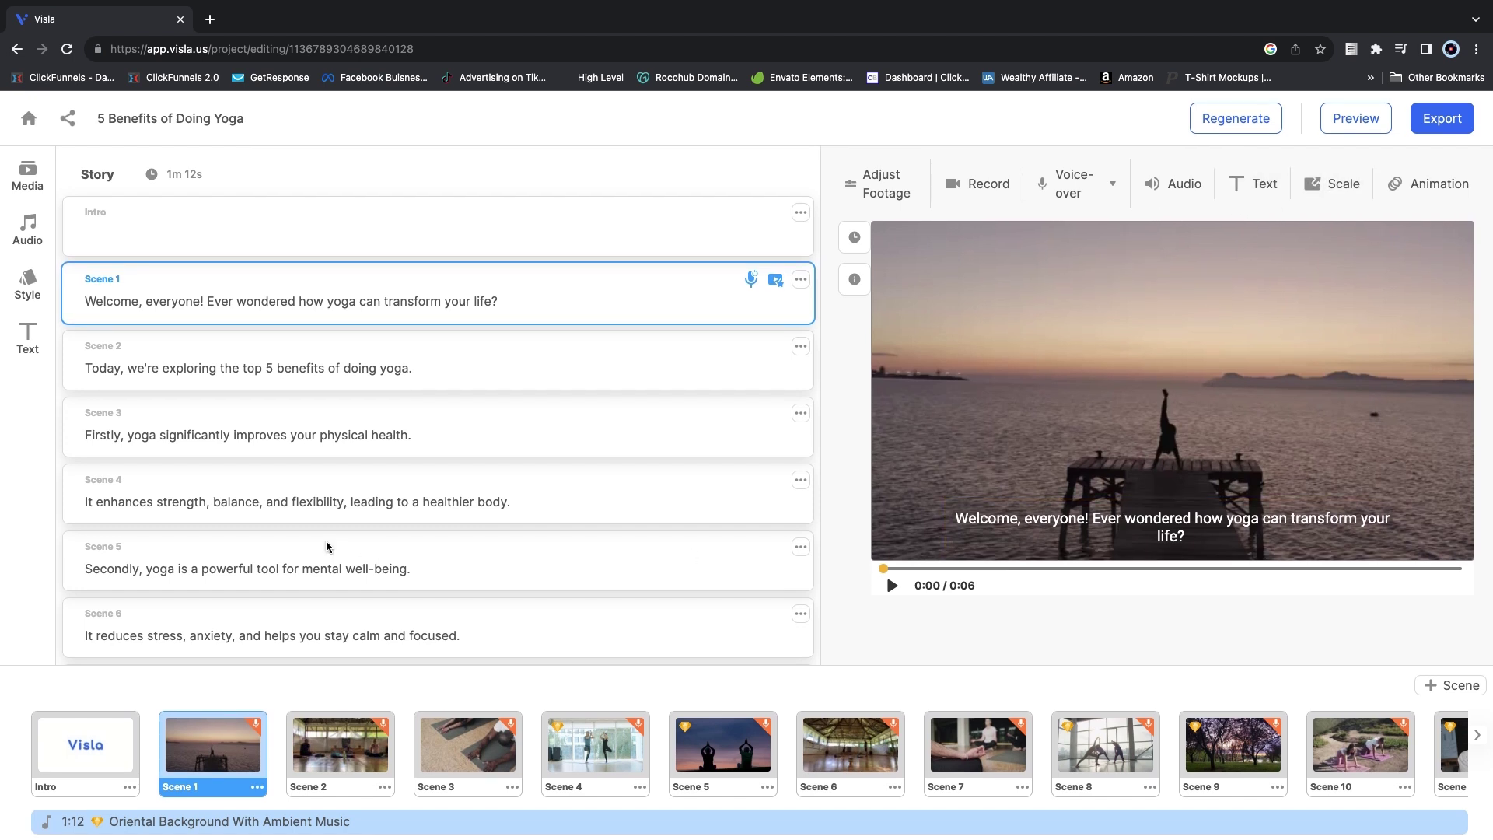
click(27, 175)
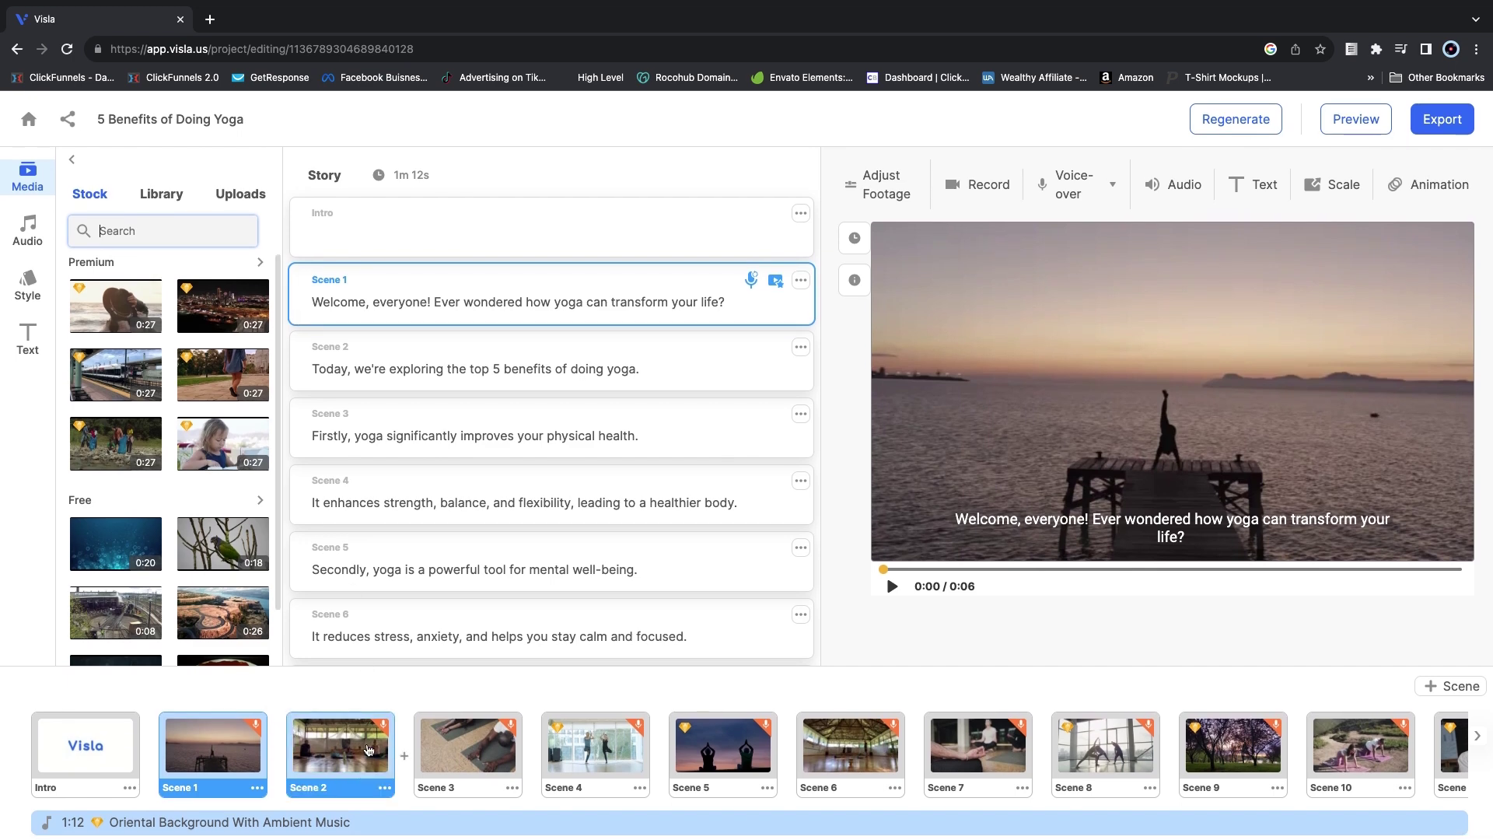
click(603, 746)
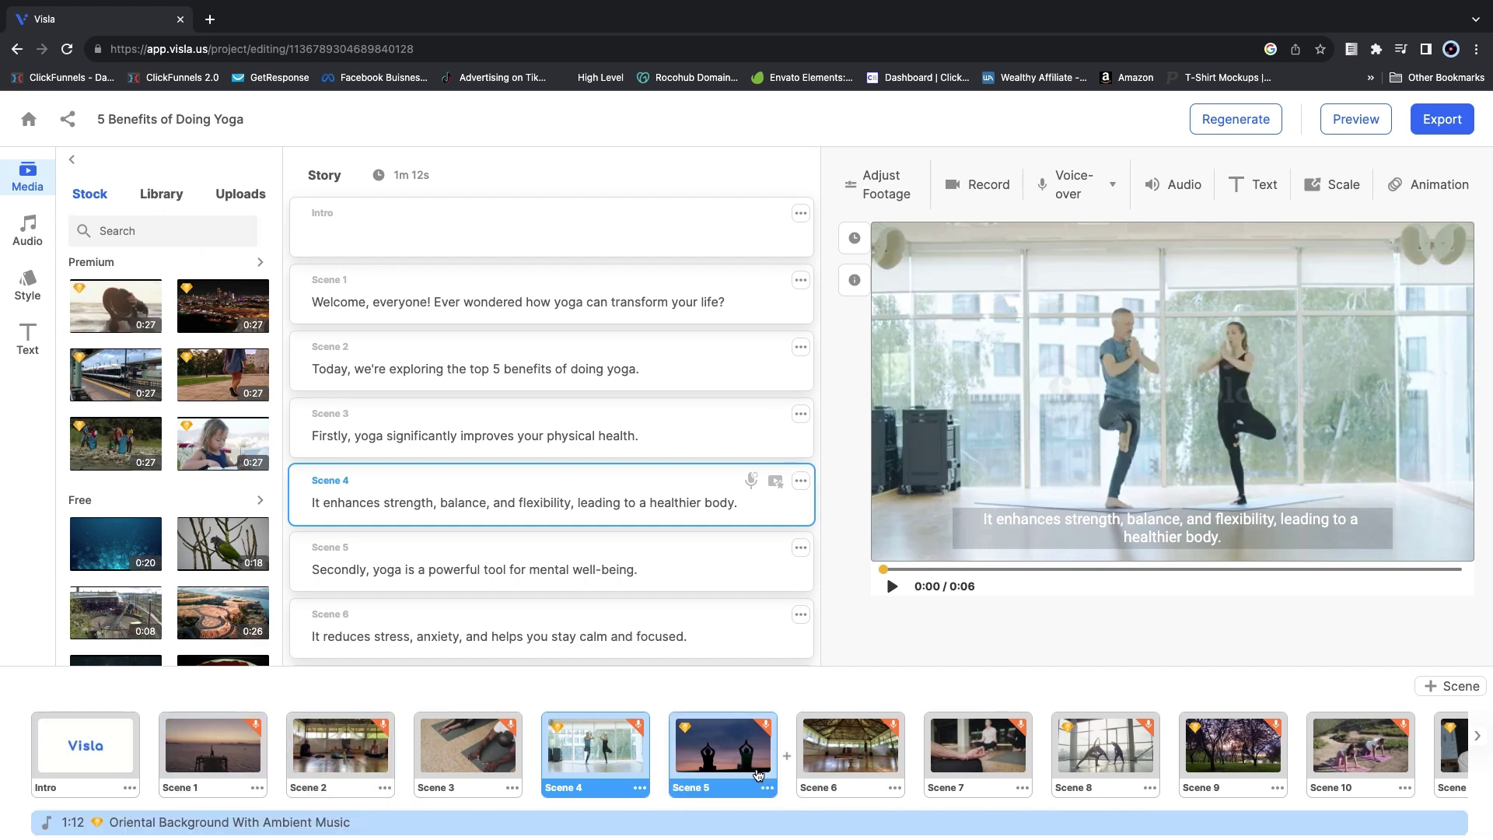
scroll(1437, 738, right, 5)
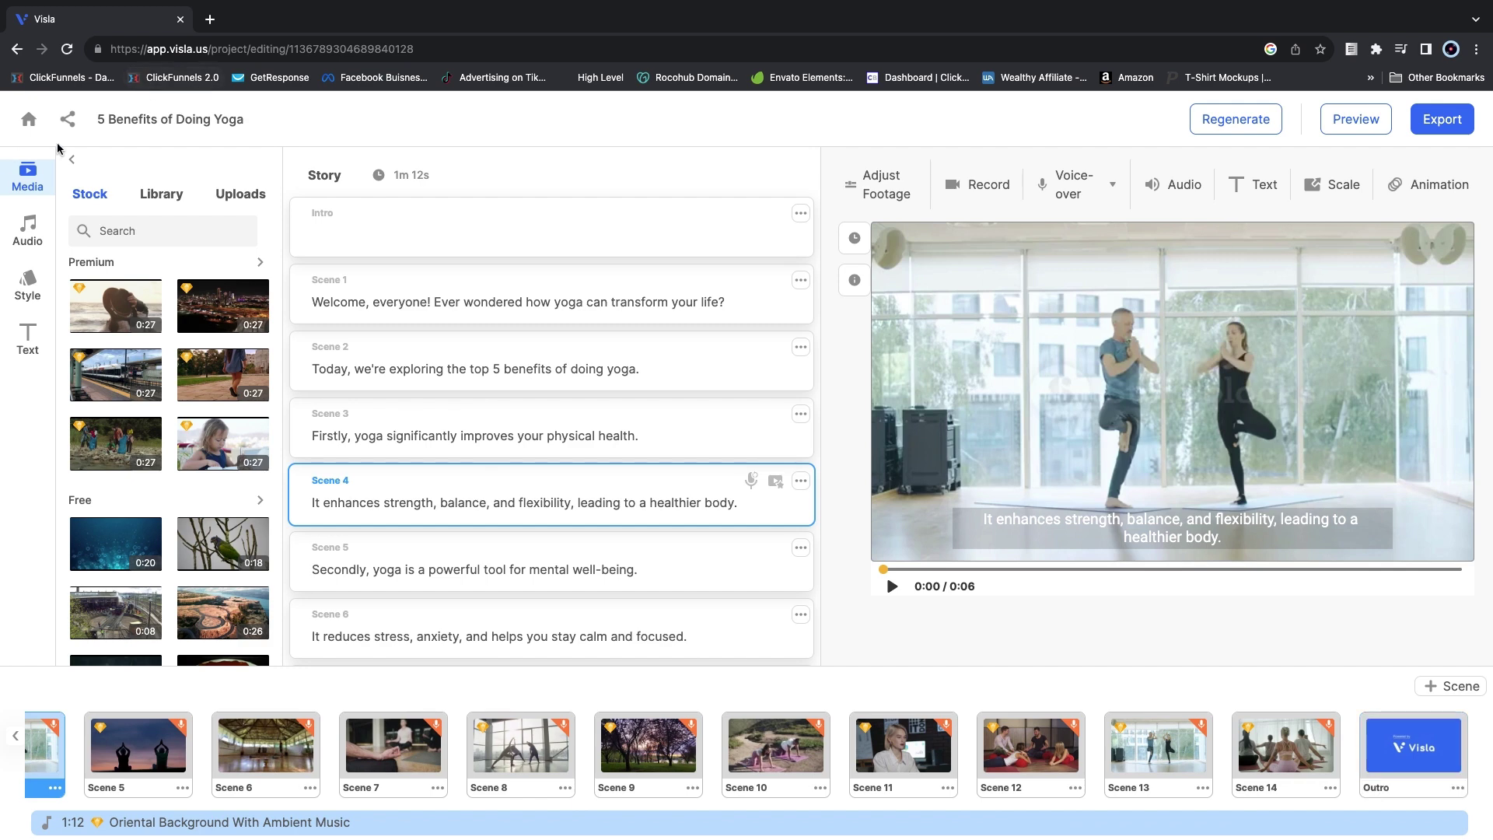
click(28, 121)
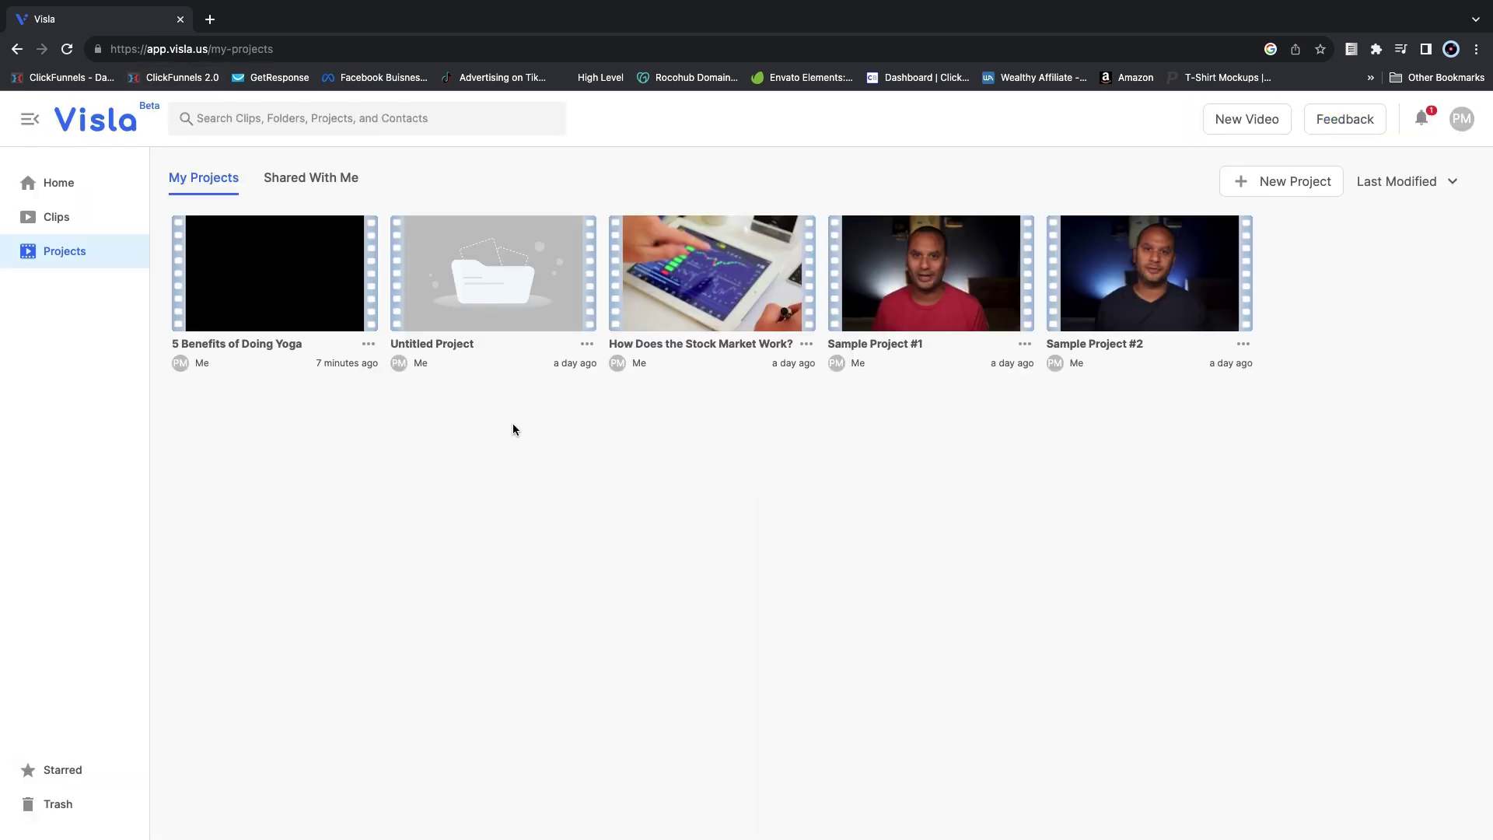
- Open the 'How Does the Stock Market Work?' project
click(733, 288)
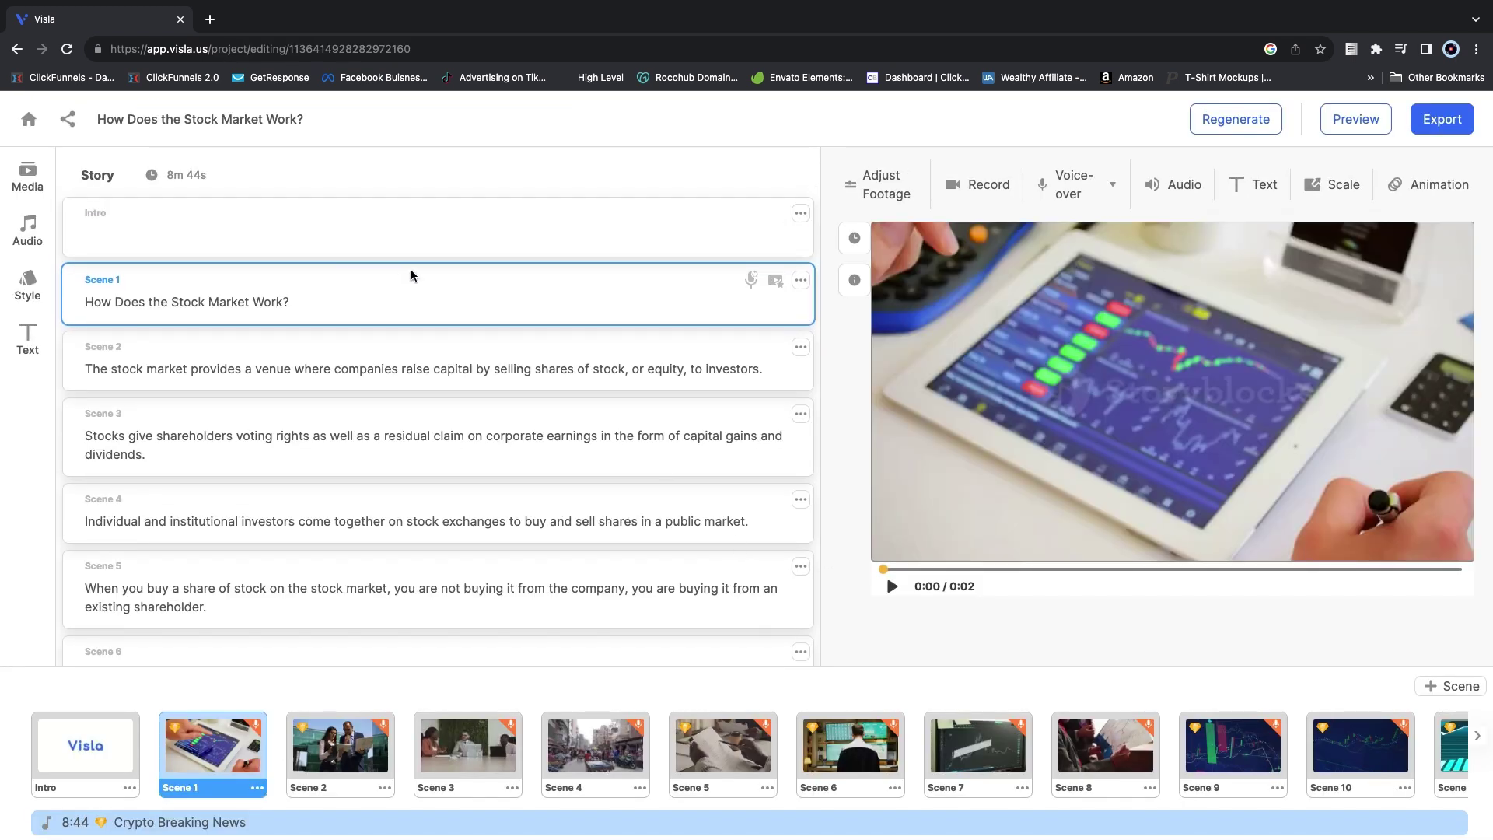
scroll(519, 407, down, 5)
scroll(520, 408, up, 1)
scroll(520, 406, up, 4)
- Read through the stock market video's transcript preview, then close it back to the Story editor
click(1357, 120)
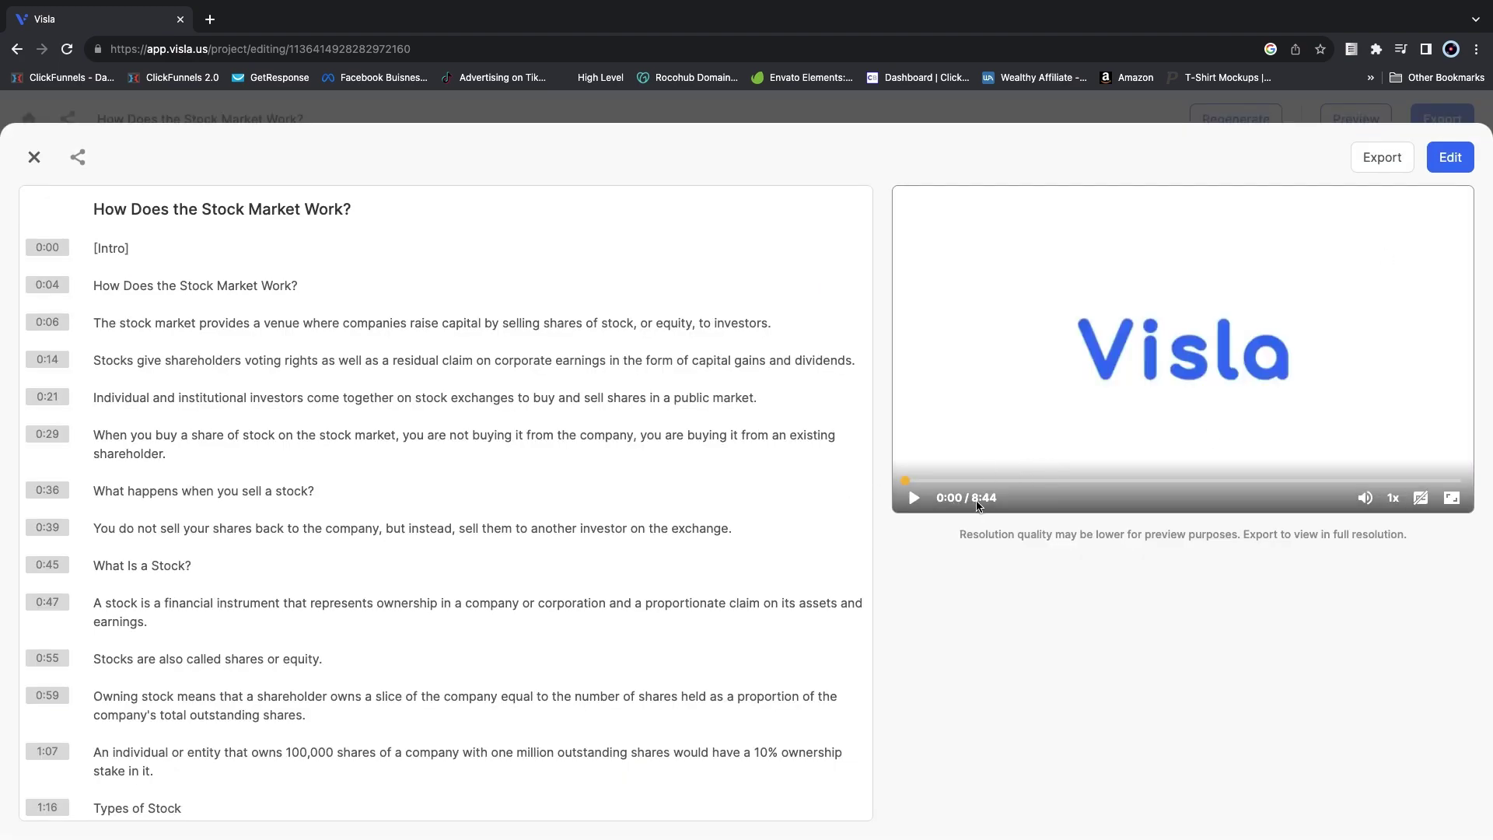
scroll(529, 501, down, 20)
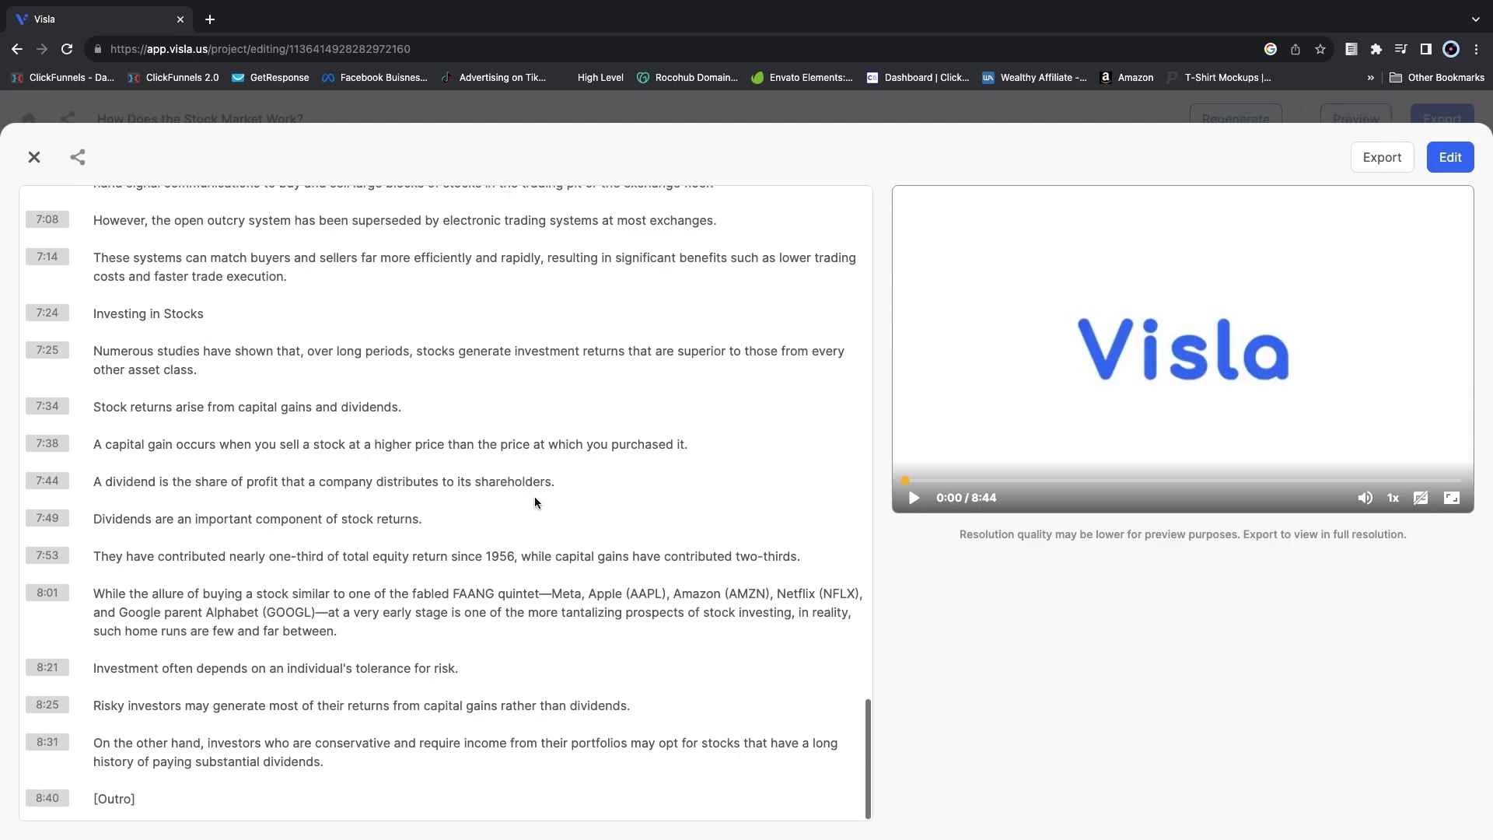
scroll(535, 498, up, 20)
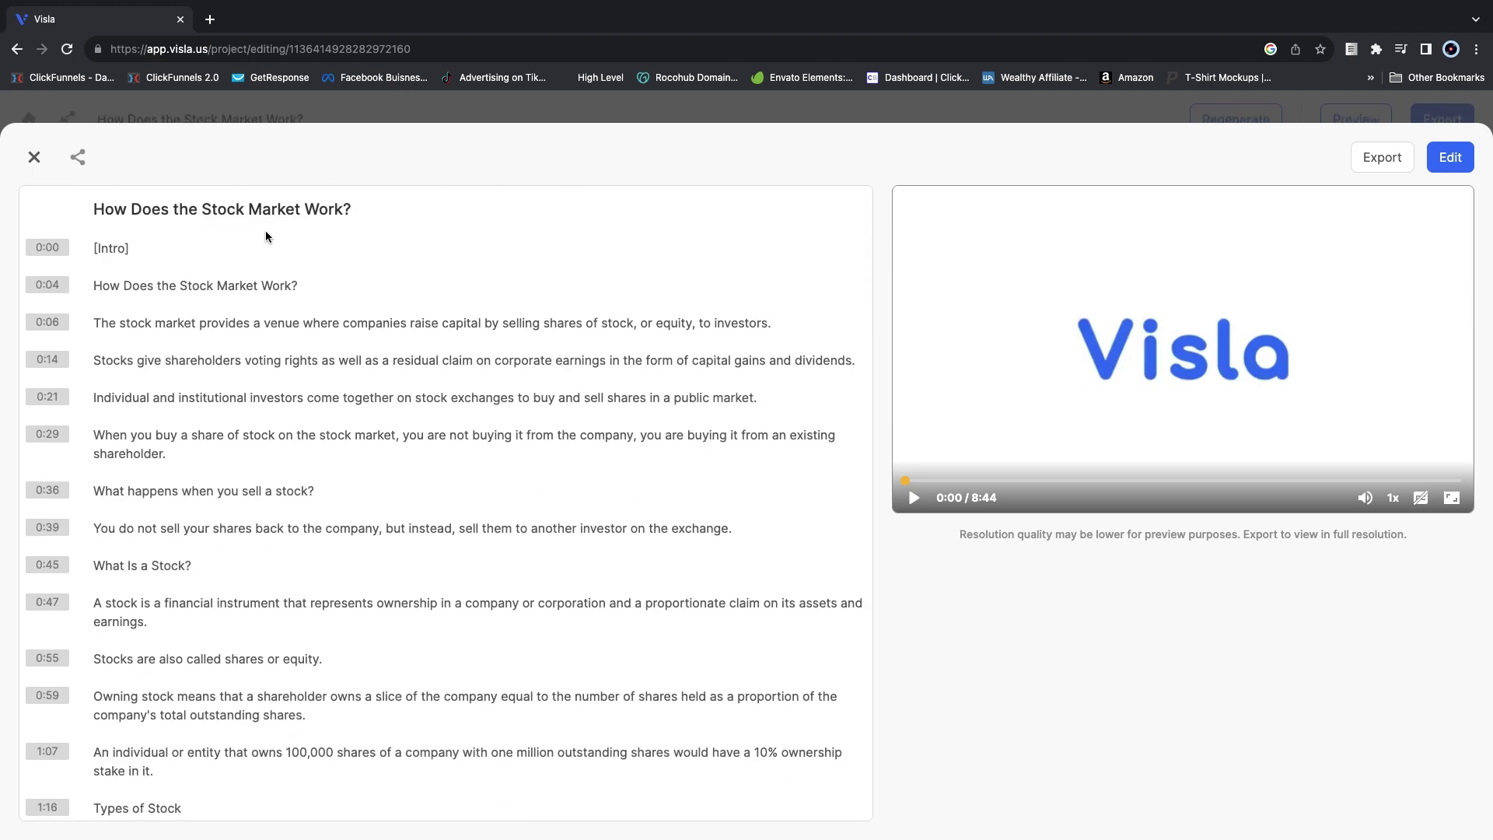
scroll(357, 283, down, 2)
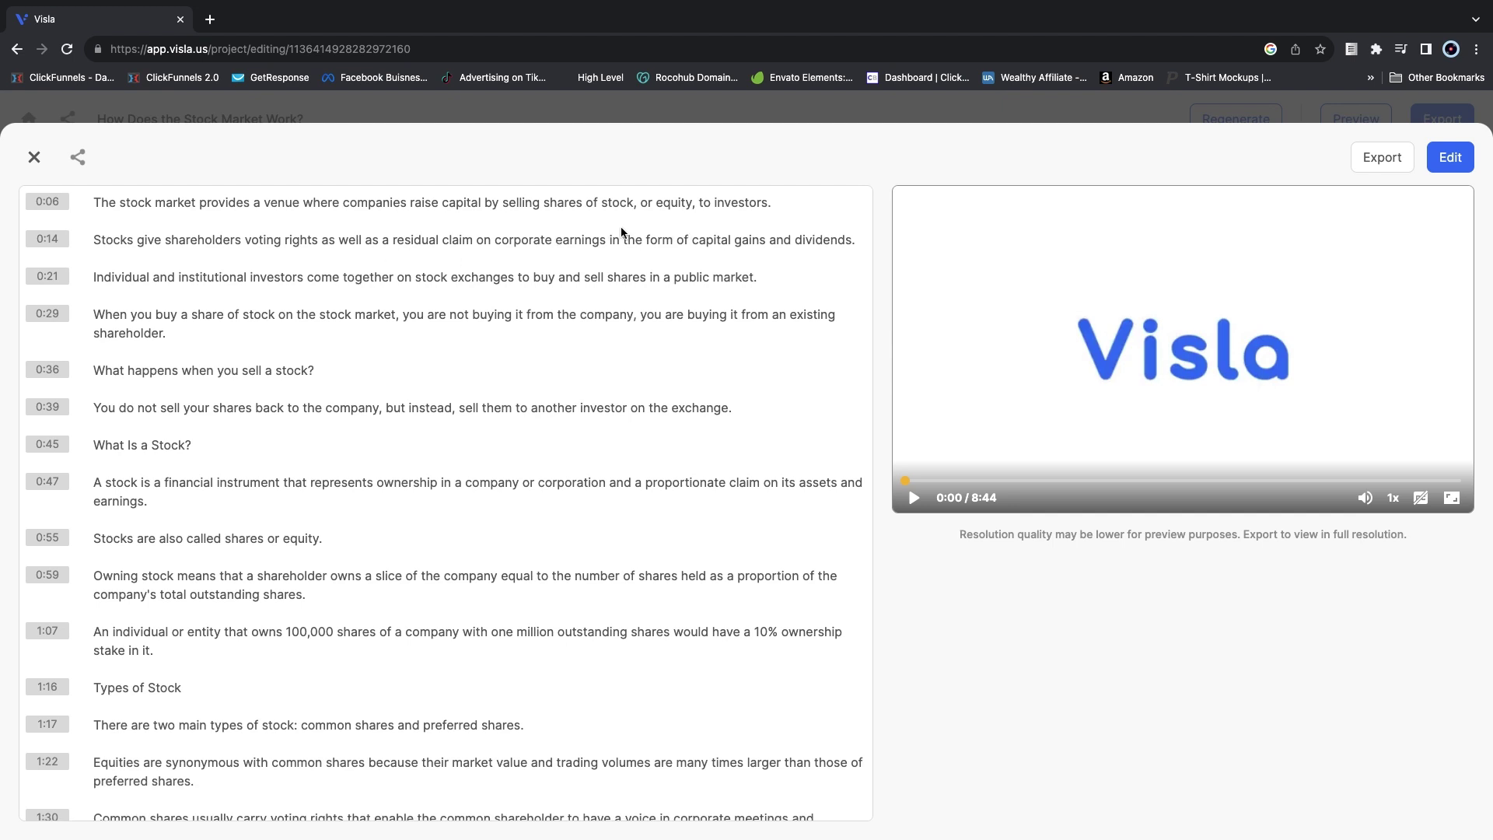
scroll(712, 287, up, 1)
scroll(714, 297, up, 1)
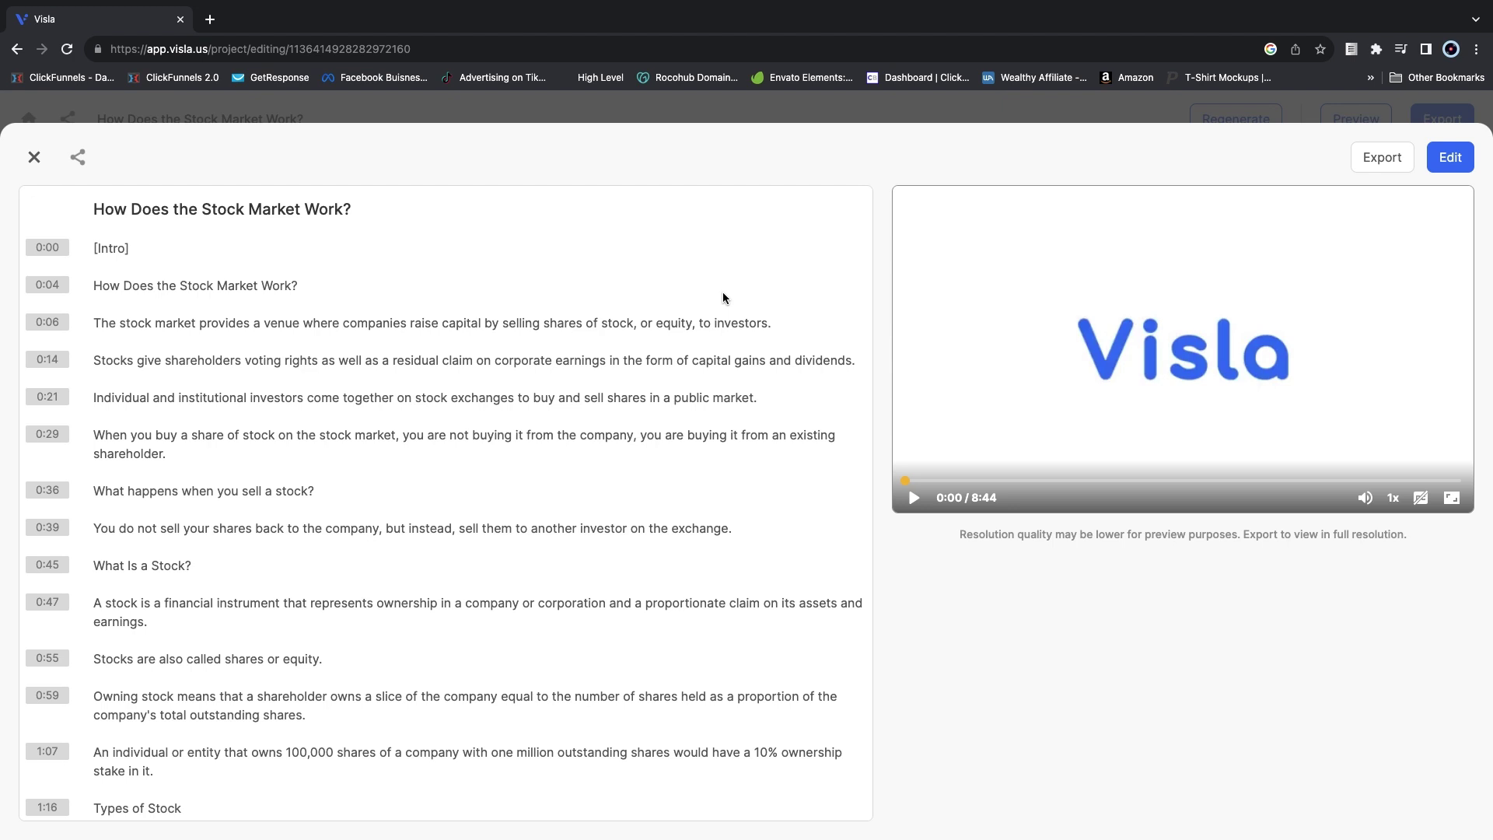
scroll(679, 301, down, 8)
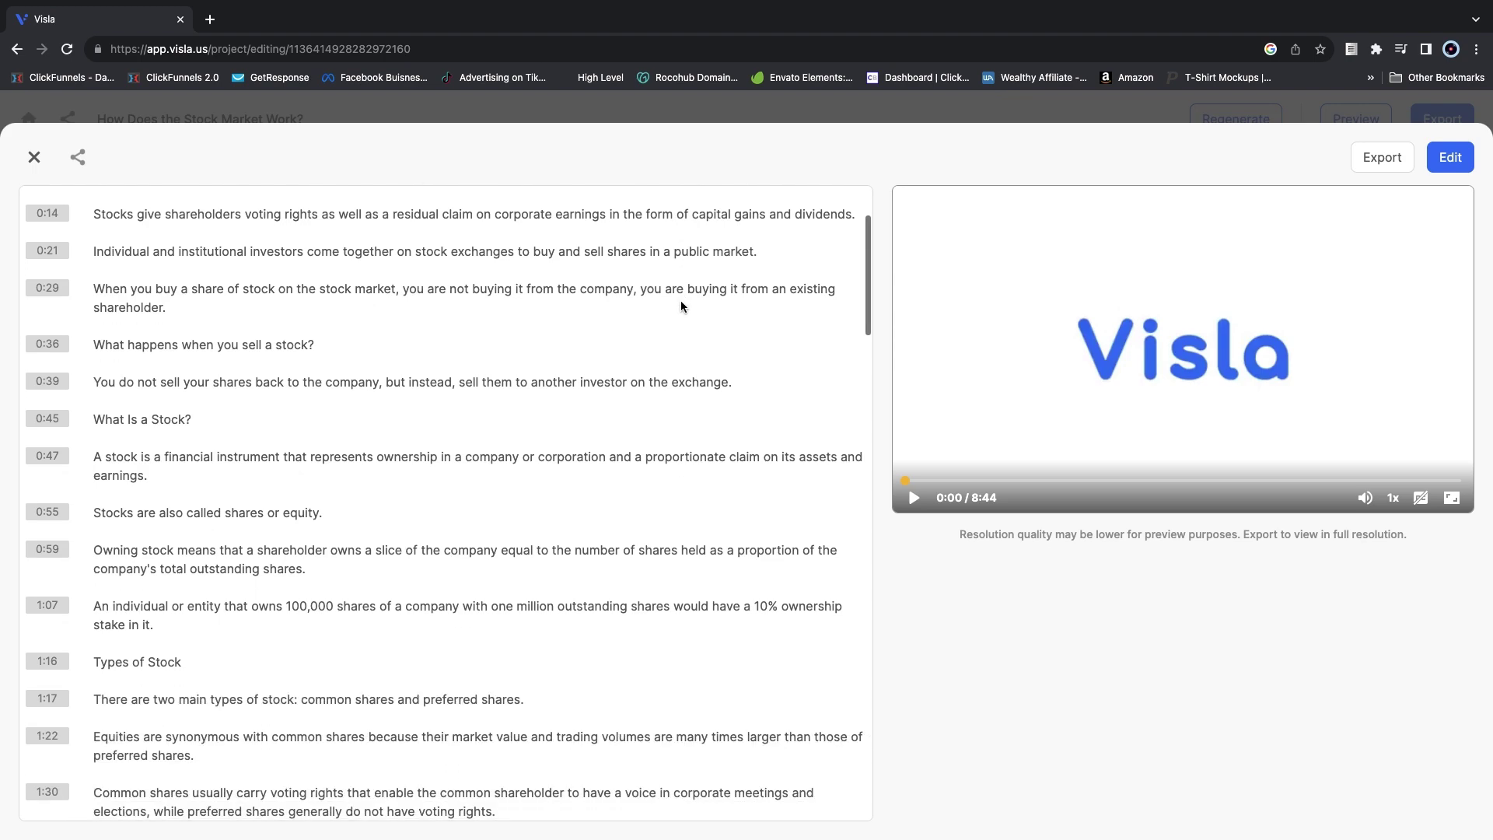
scroll(679, 302, down, 6)
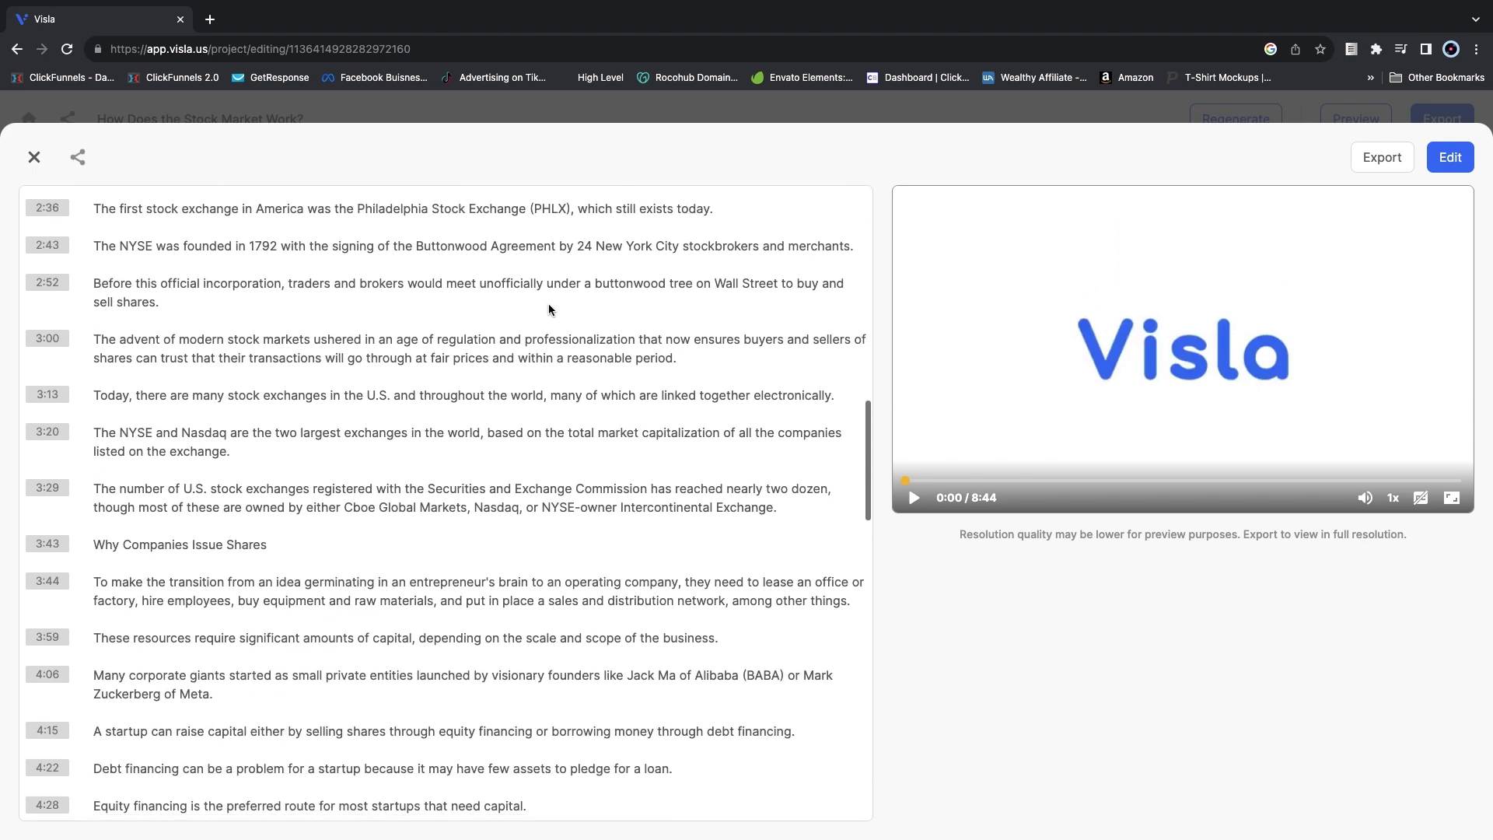
click(34, 157)
scroll(555, 432, down, 5)
scroll(555, 432, down, 8)
scroll(73, 267, up, 4)
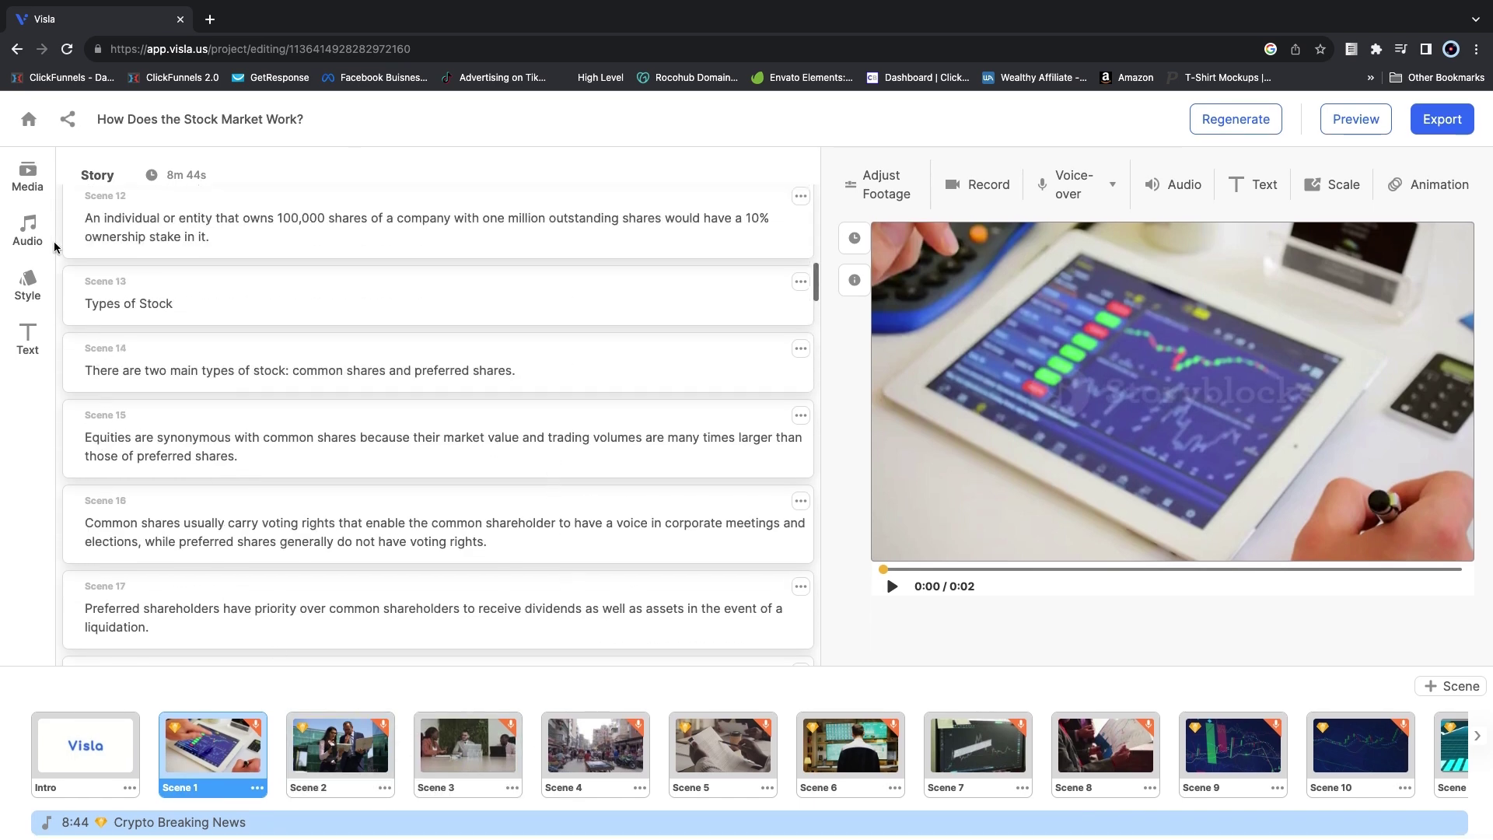
- Open the stock media library, step through Scenes 2 to 5, and play Scene 5's footage
click(34, 192)
click(350, 747)
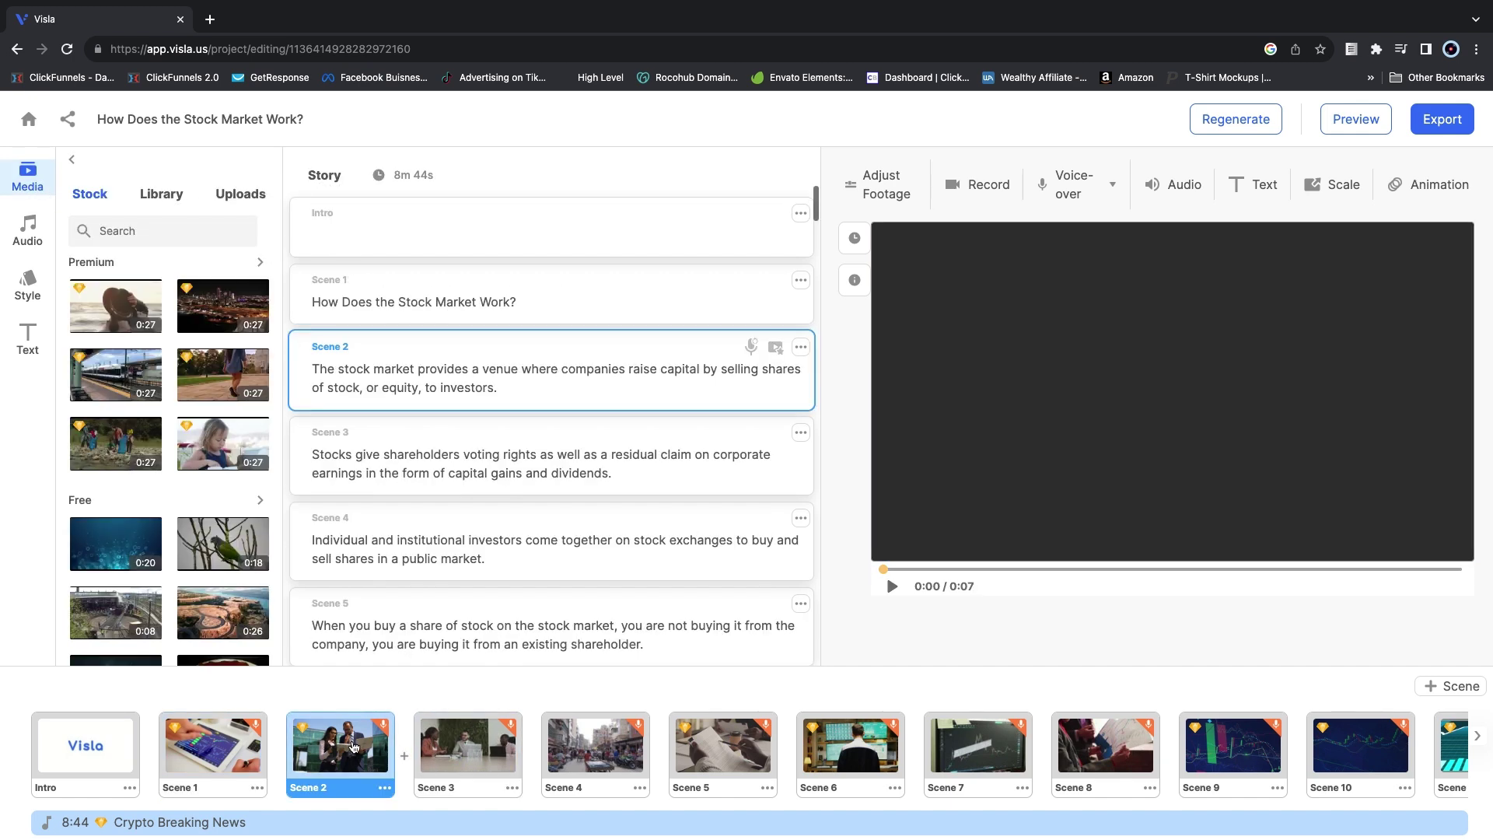
click(481, 749)
click(595, 746)
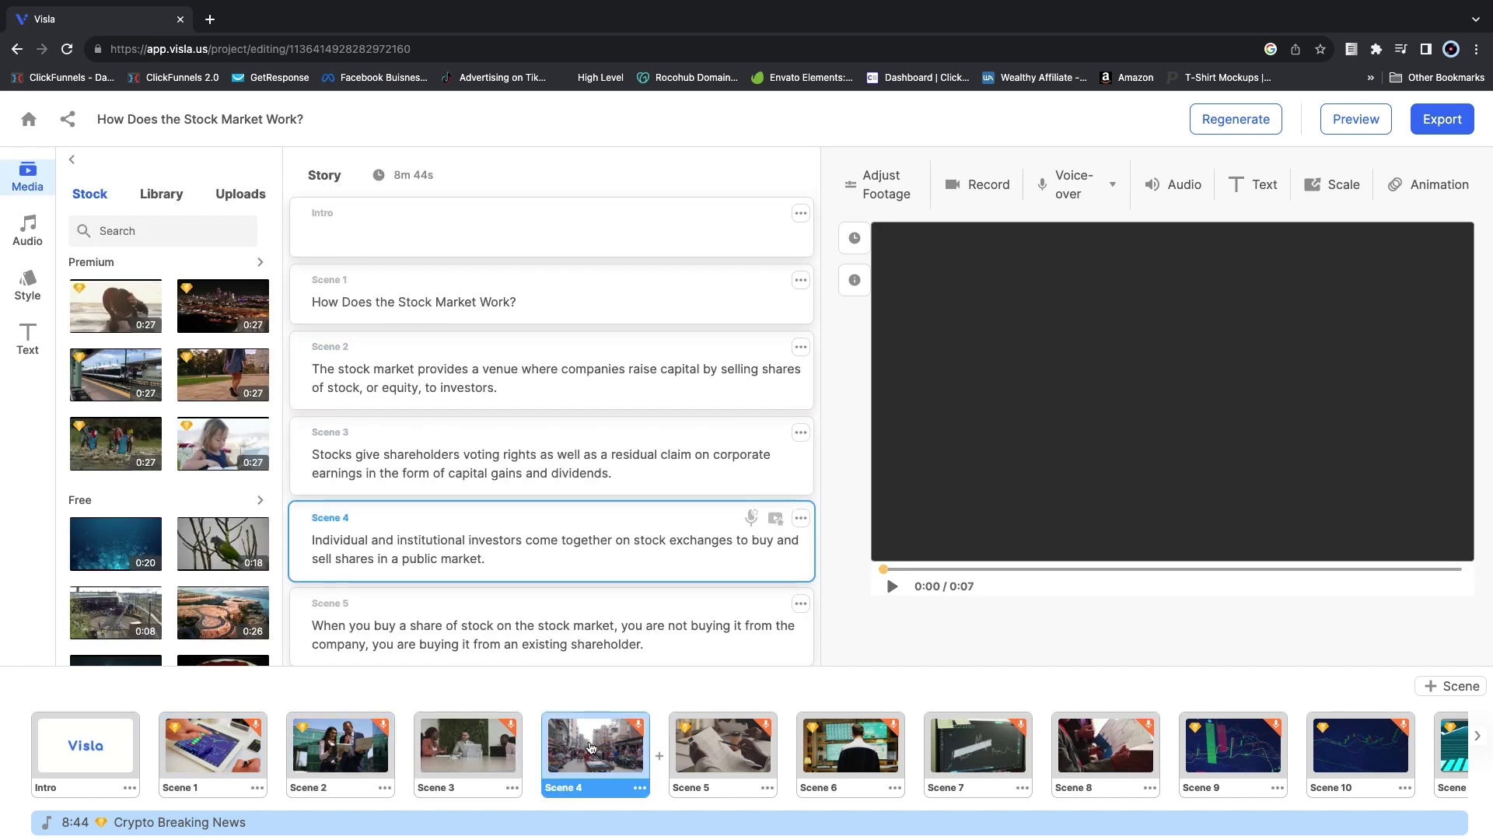
click(723, 747)
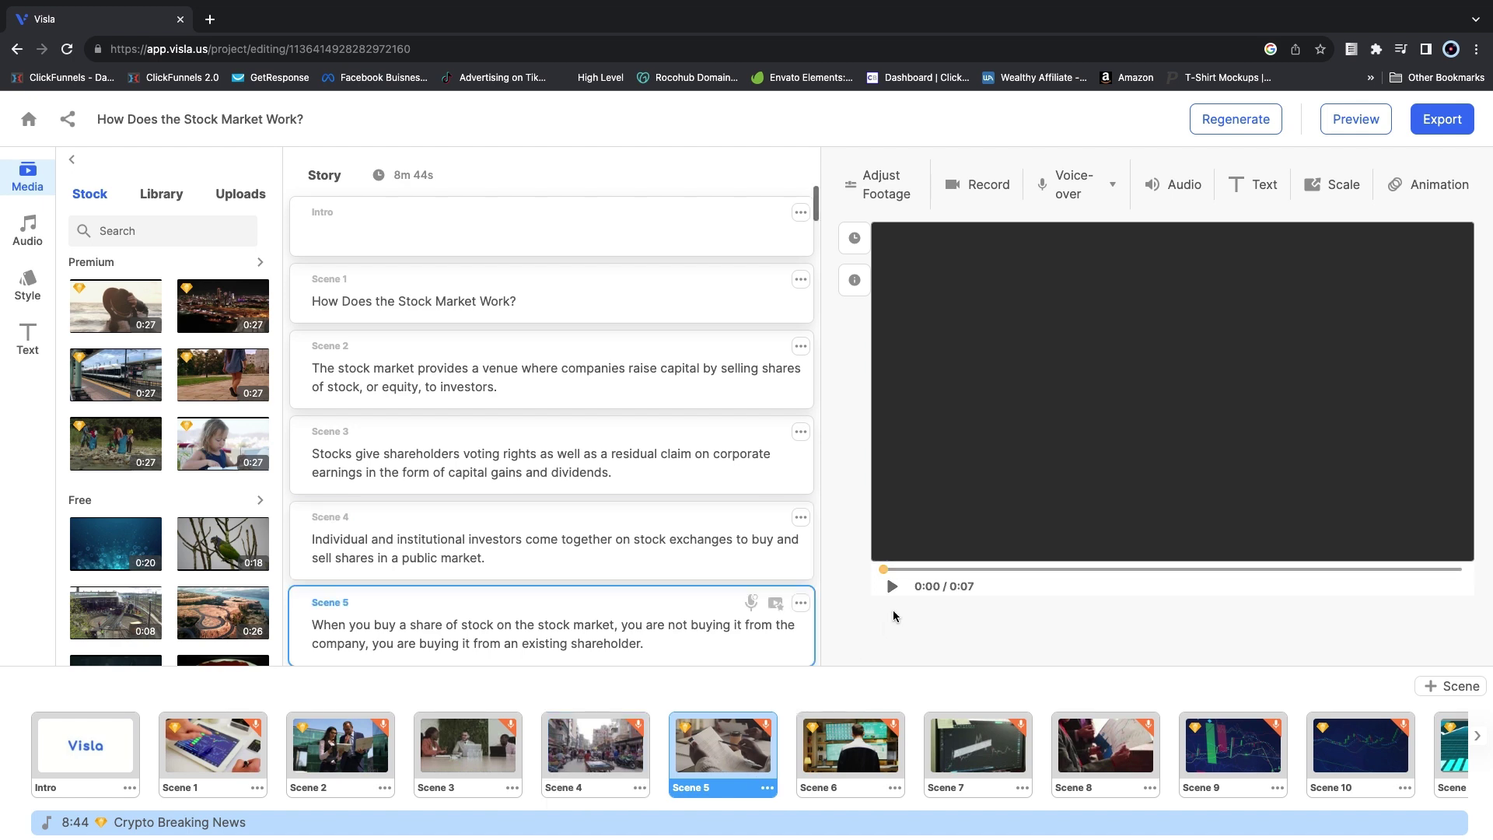
click(893, 587)
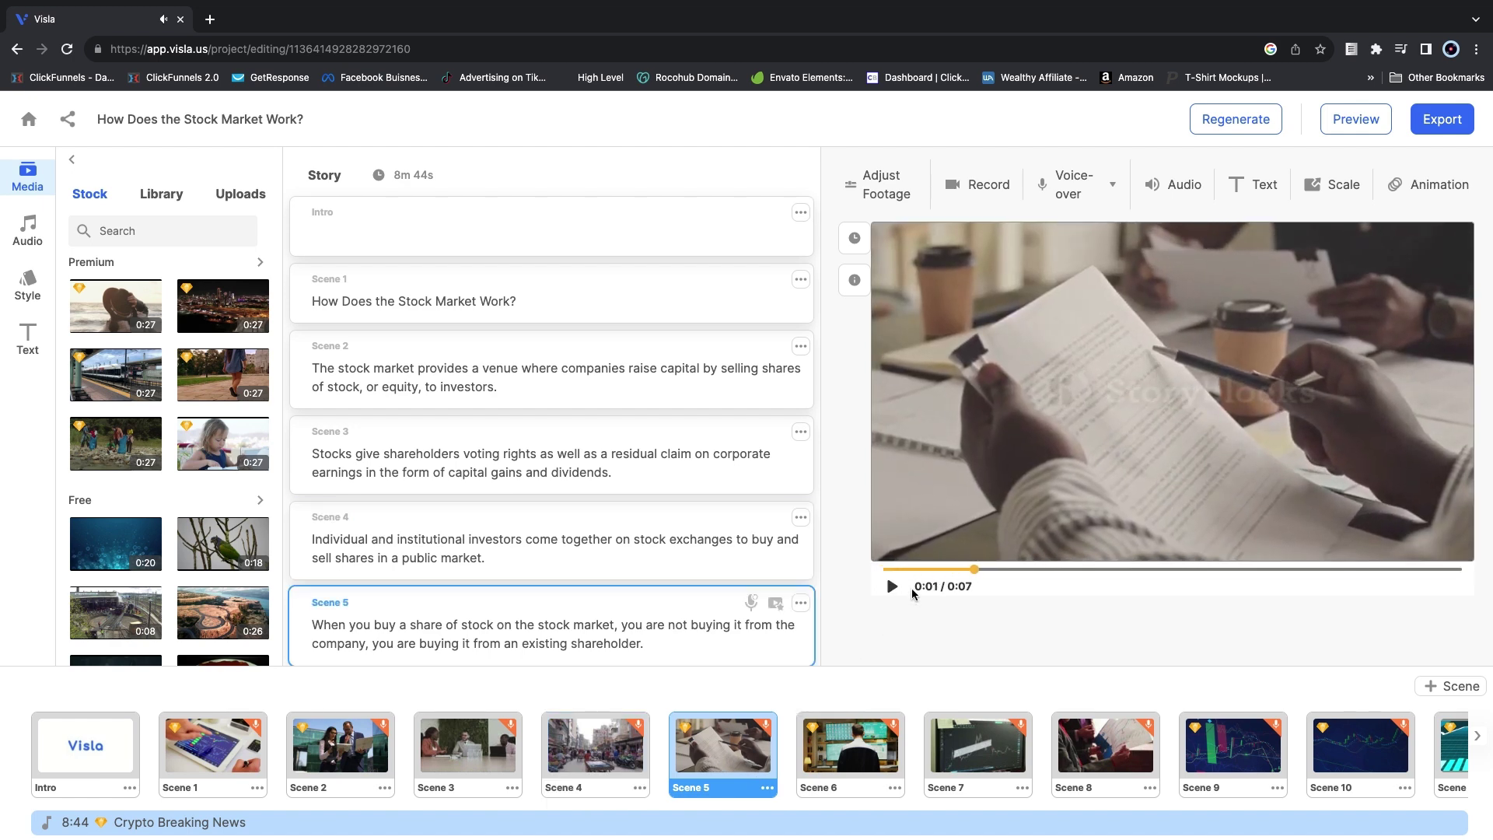
scroll(603, 536, down, 12)
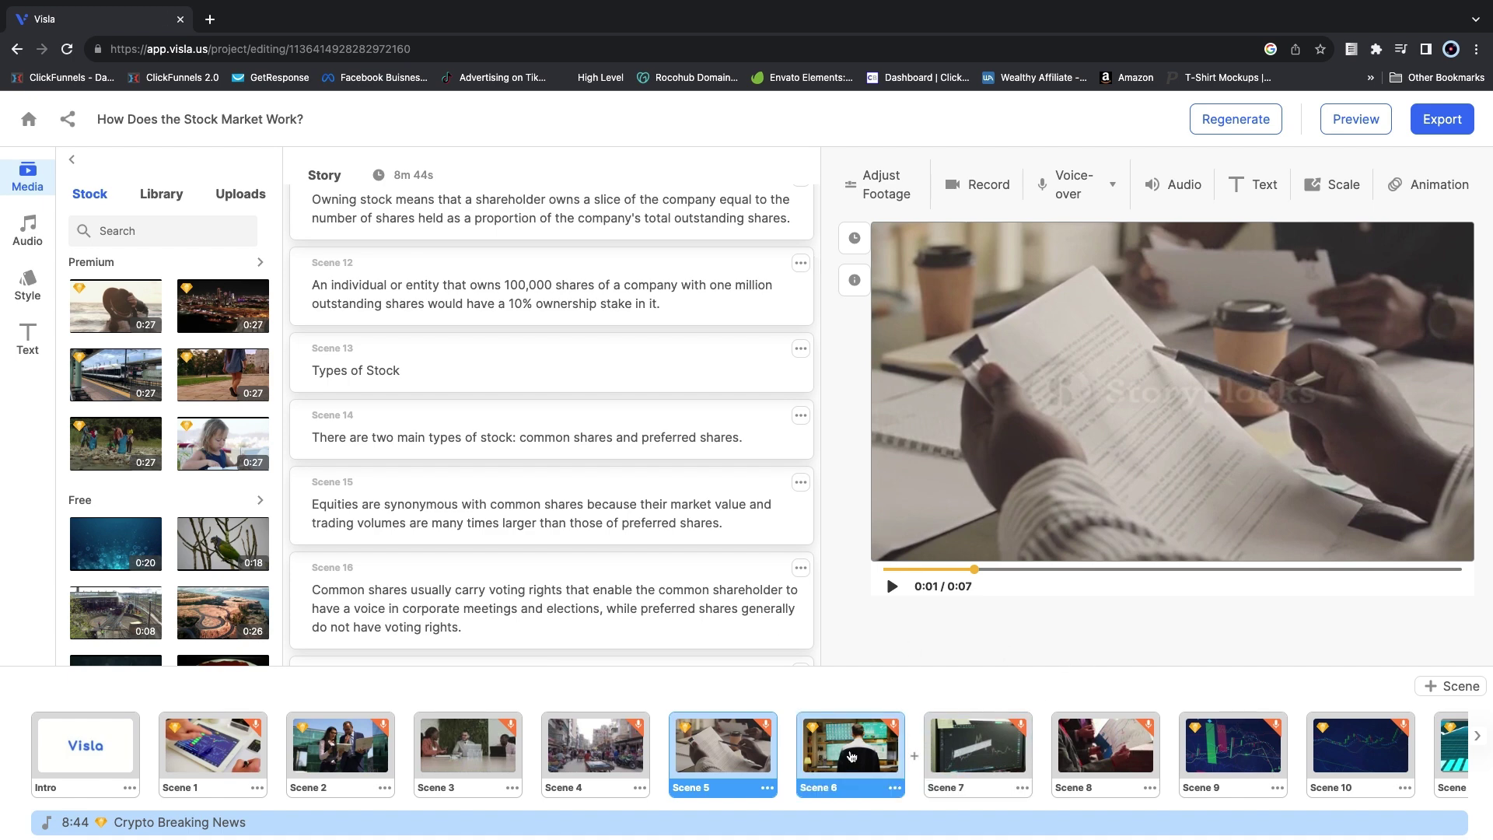
scroll(709, 621, down, 8)
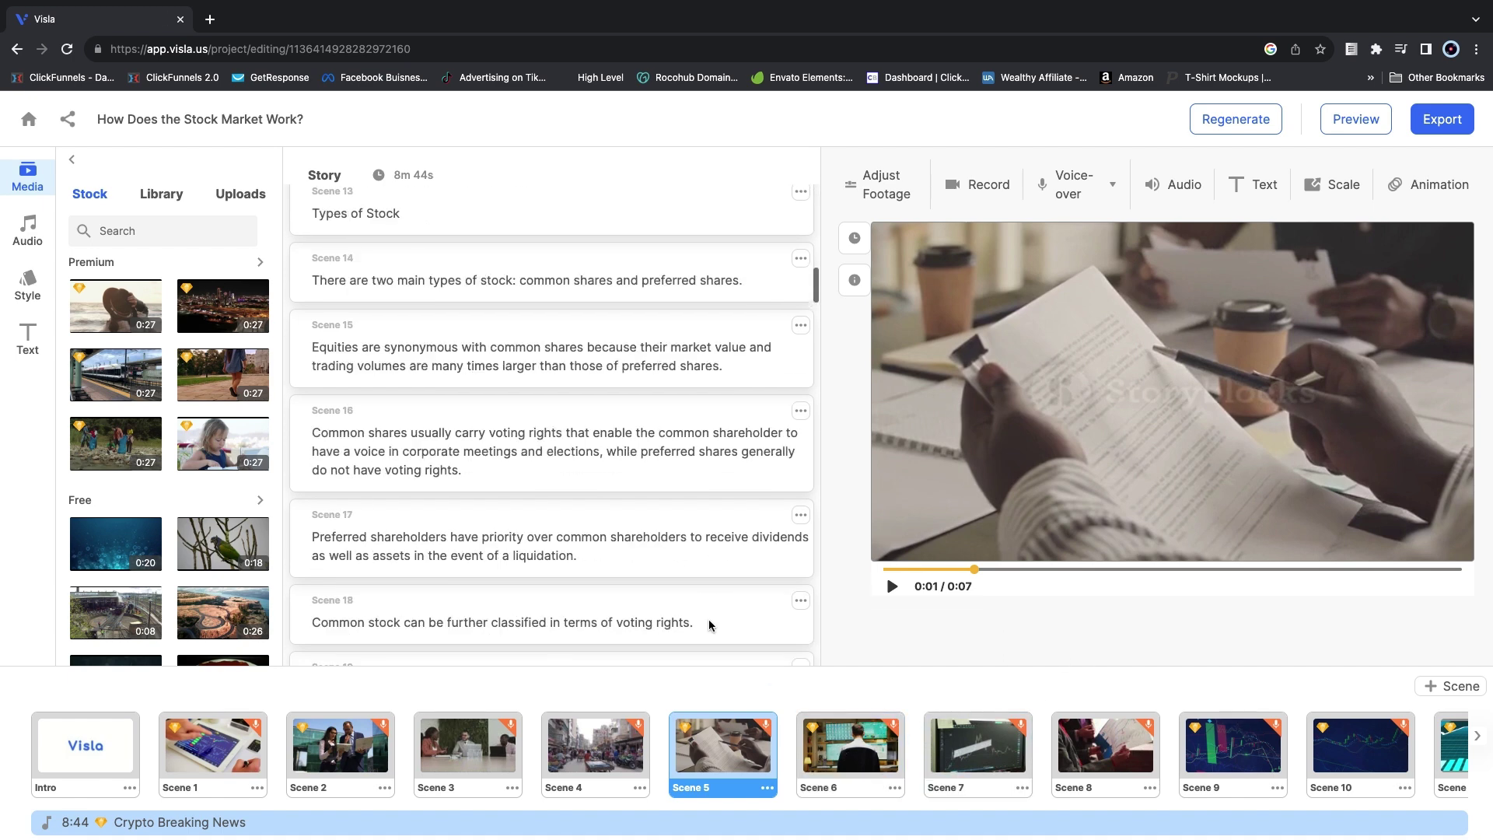
scroll(709, 621, down, 2)
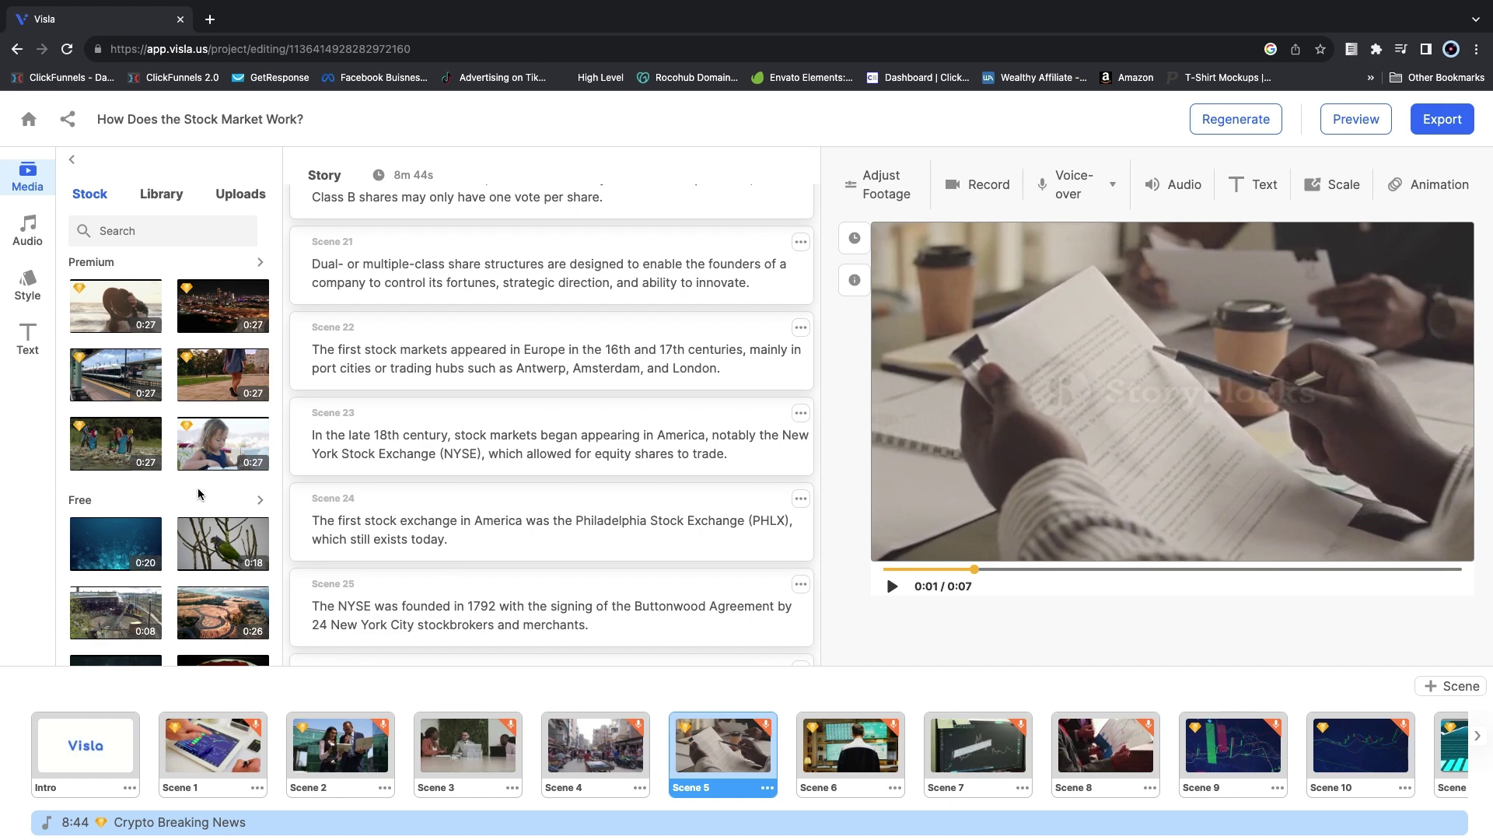
- Load Scene 6, 'What happens when you sell a stock?', into the preview
scroll(550, 487, down, 15)
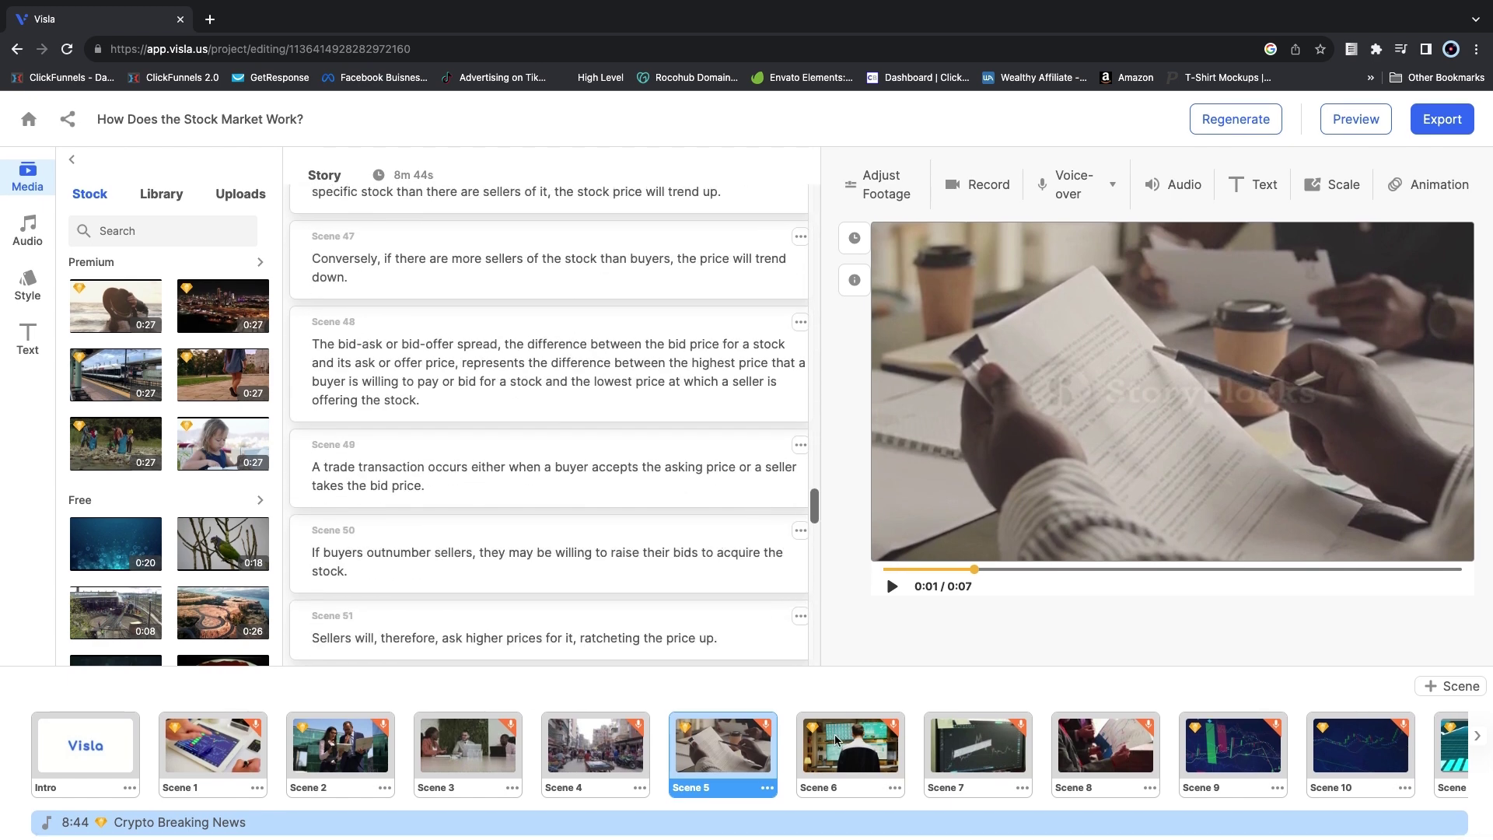
click(870, 739)
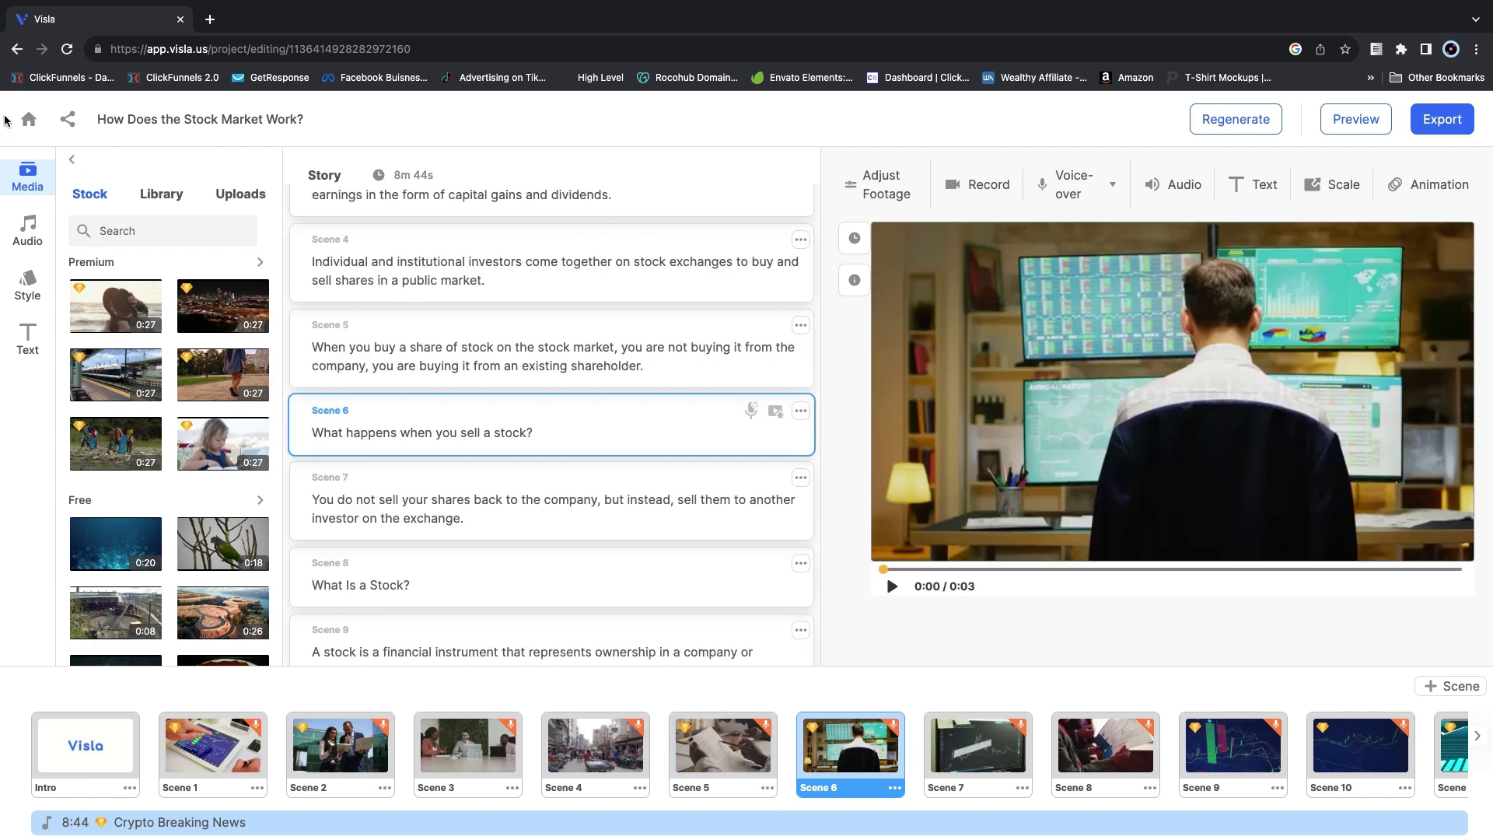
- Exit the editor and go from Home to the My Library Clips page
click(28, 118)
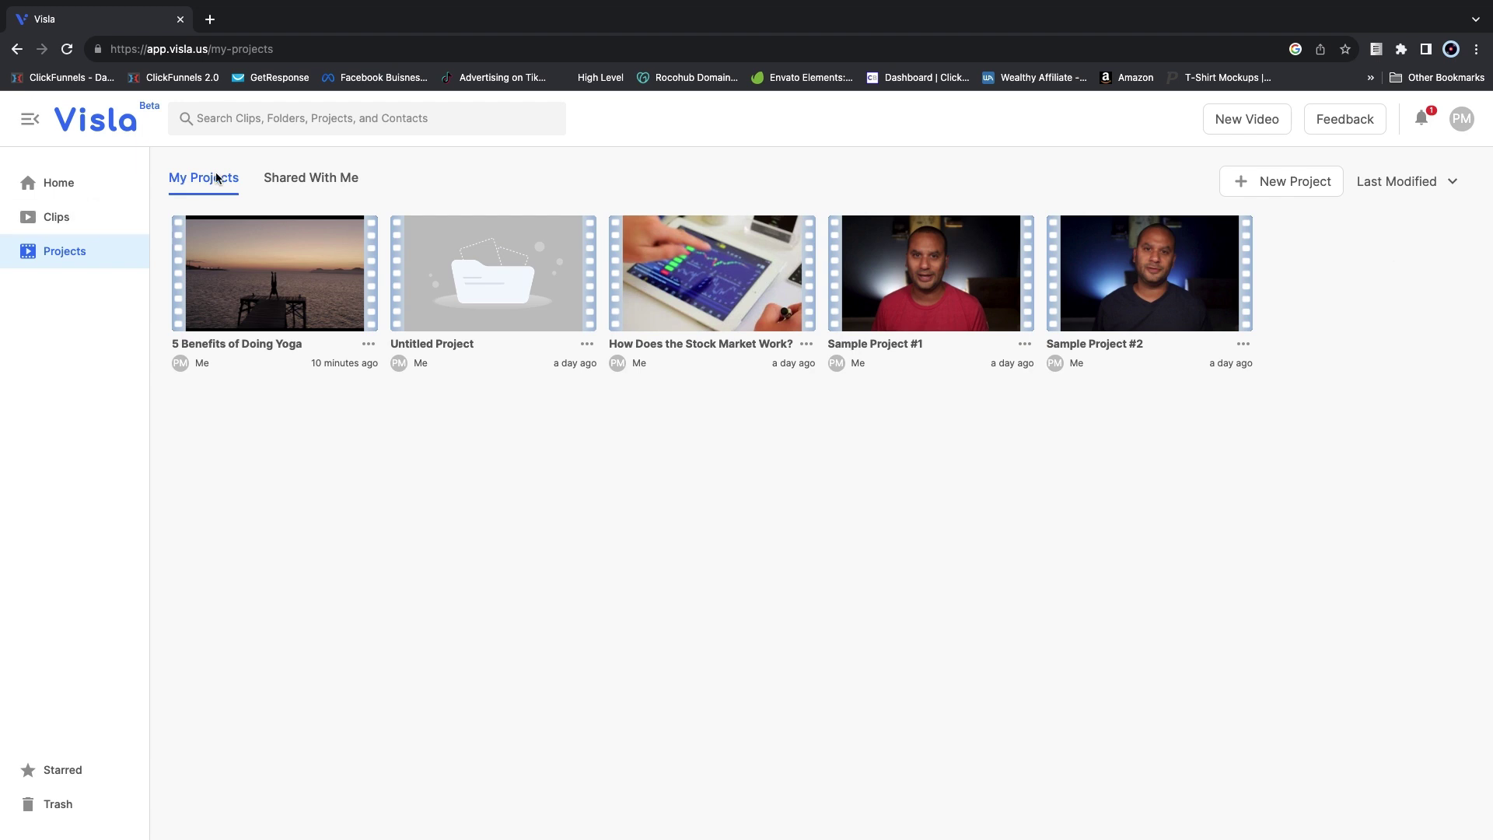
click(70, 193)
click(61, 218)
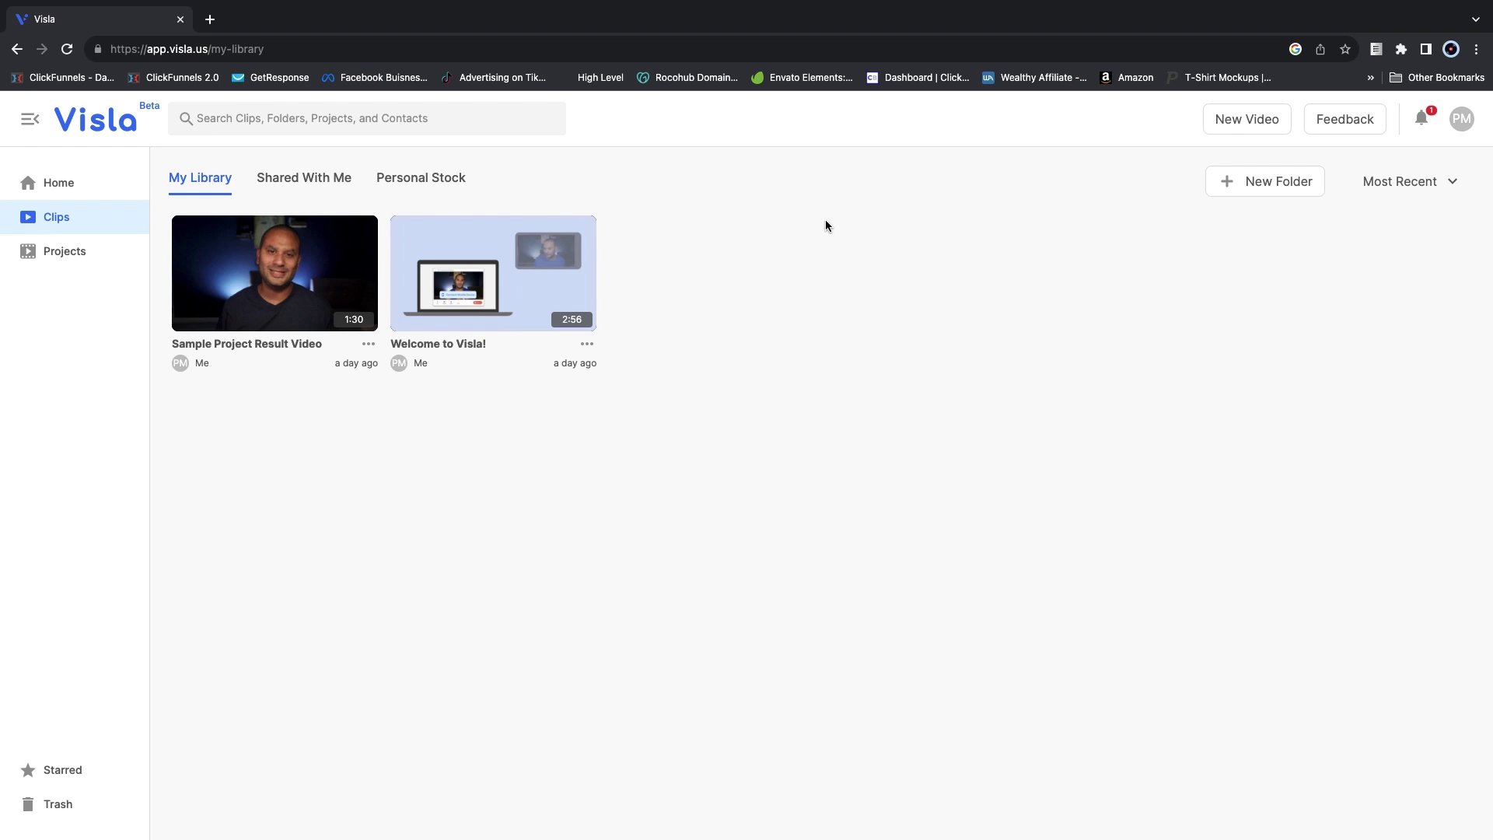
mouse_move(1322, 6)
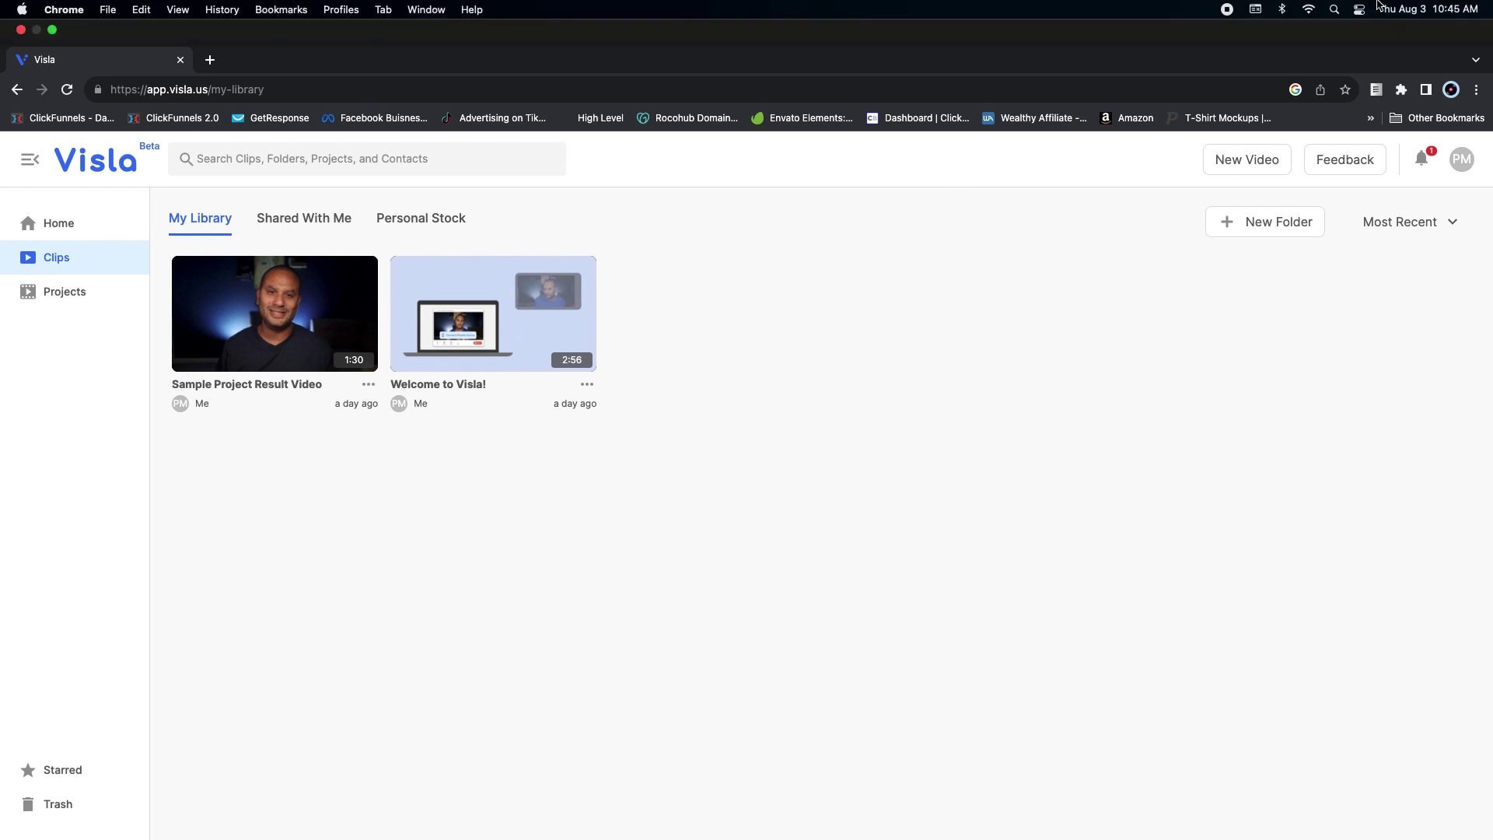